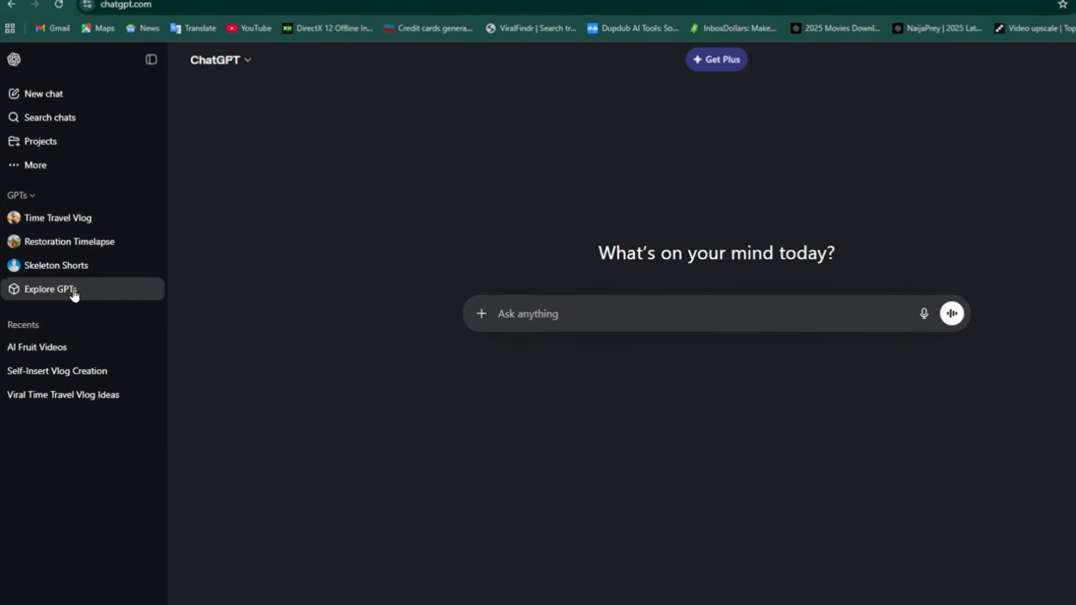
Step: Open the directory of custom GPTs in ChatGPT
{"action": "left_click", "coordinate": [75, 295]}
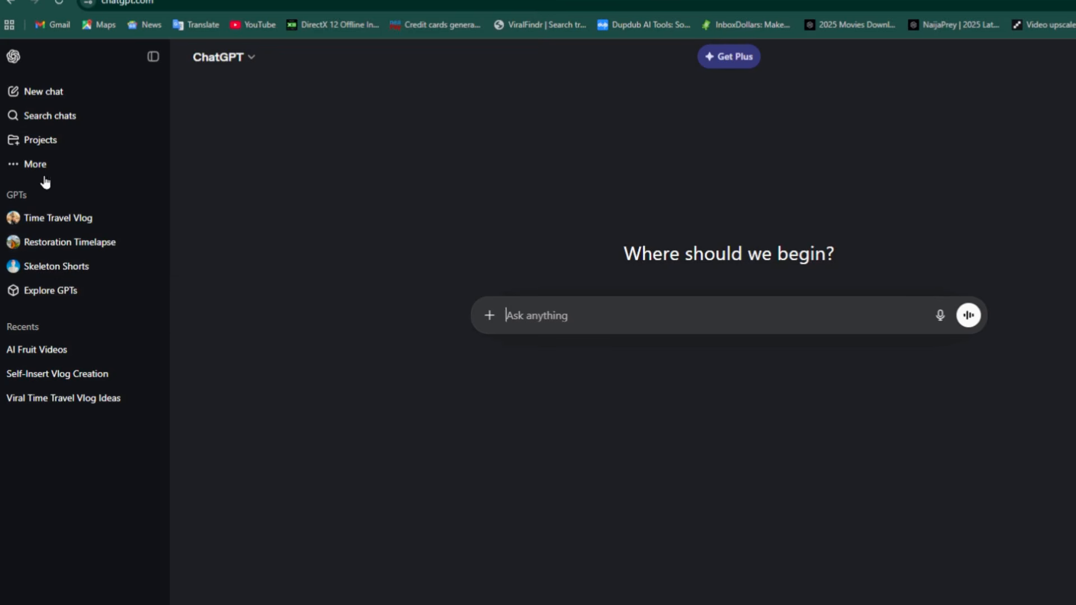
{"action": "left_click", "coordinate": [42, 173]}
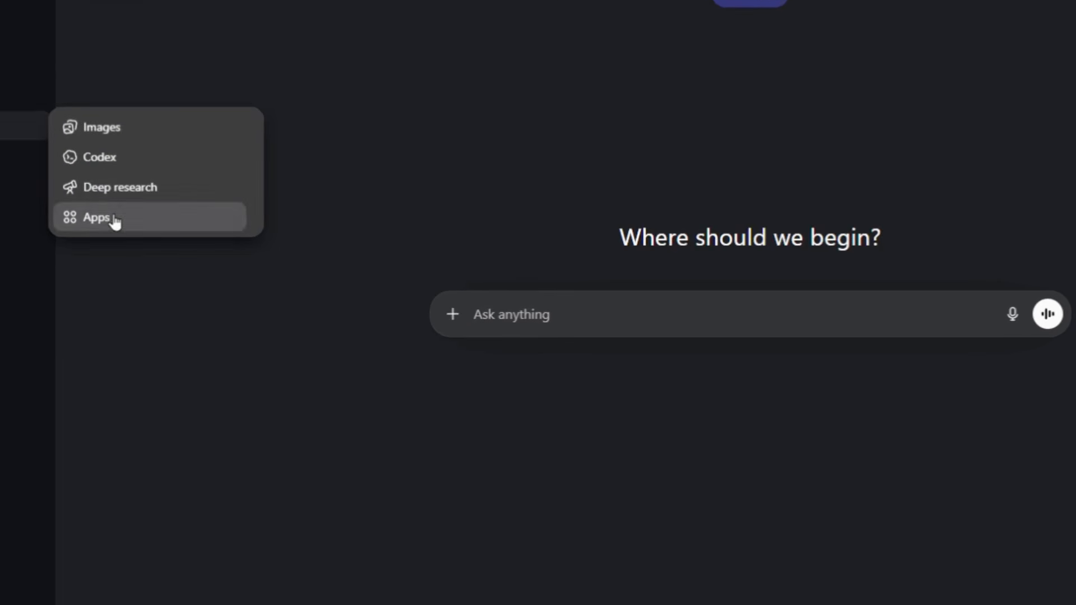
{"action": "left_click", "coordinate": [180, 233]}
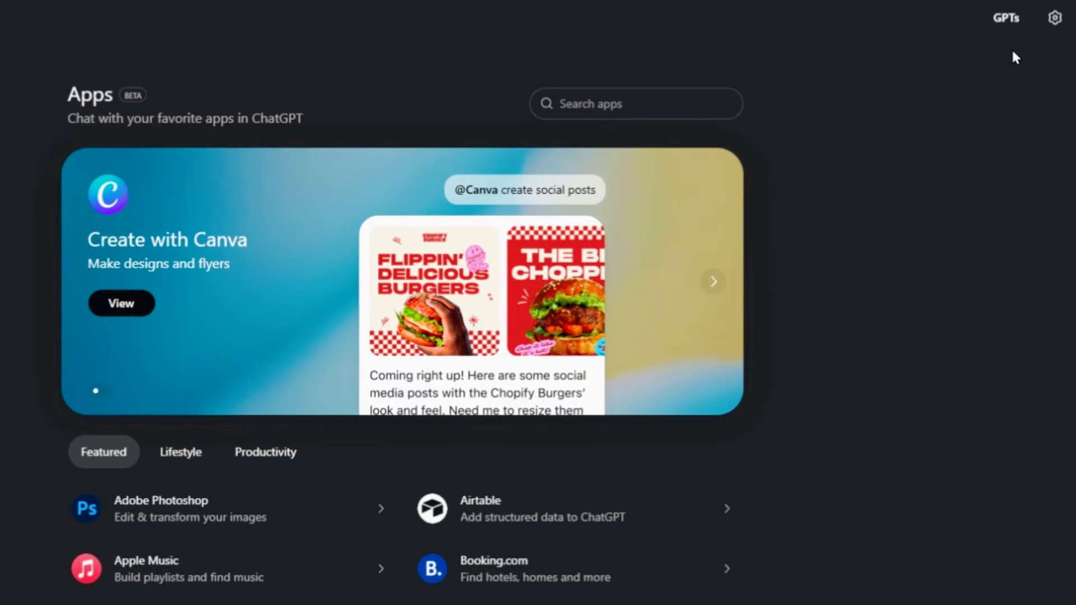
{"action": "left_click", "coordinate": [1009, 22]}
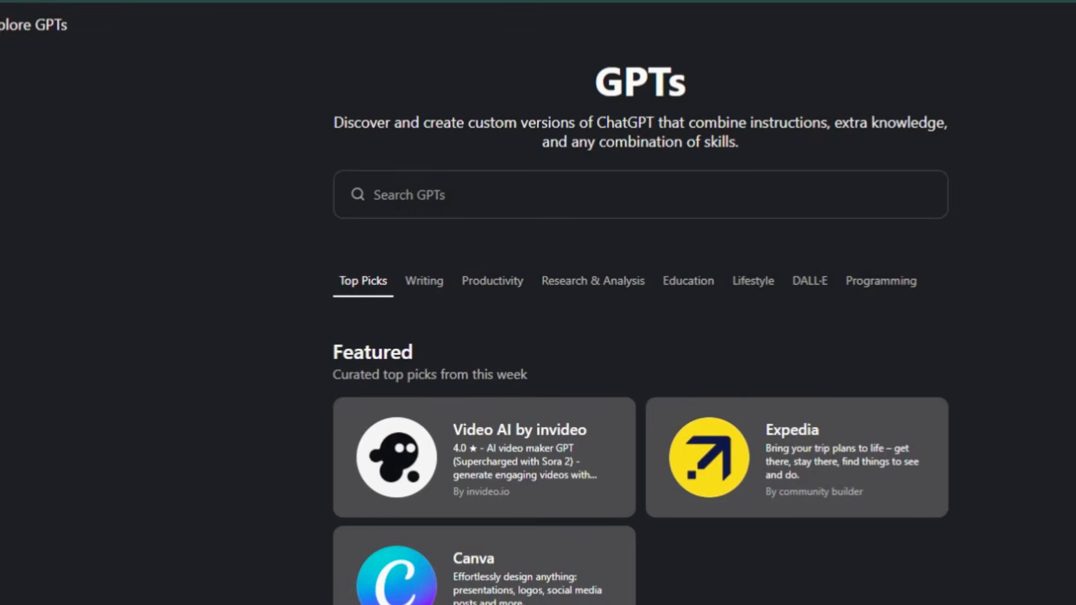
Step: Search the GPTs for "miniature boat gene" and open the Miniature Boat Generator
{"action": "left_click", "coordinate": [584, 204]}
{"action": "type", "text": "miniature boat gene"}
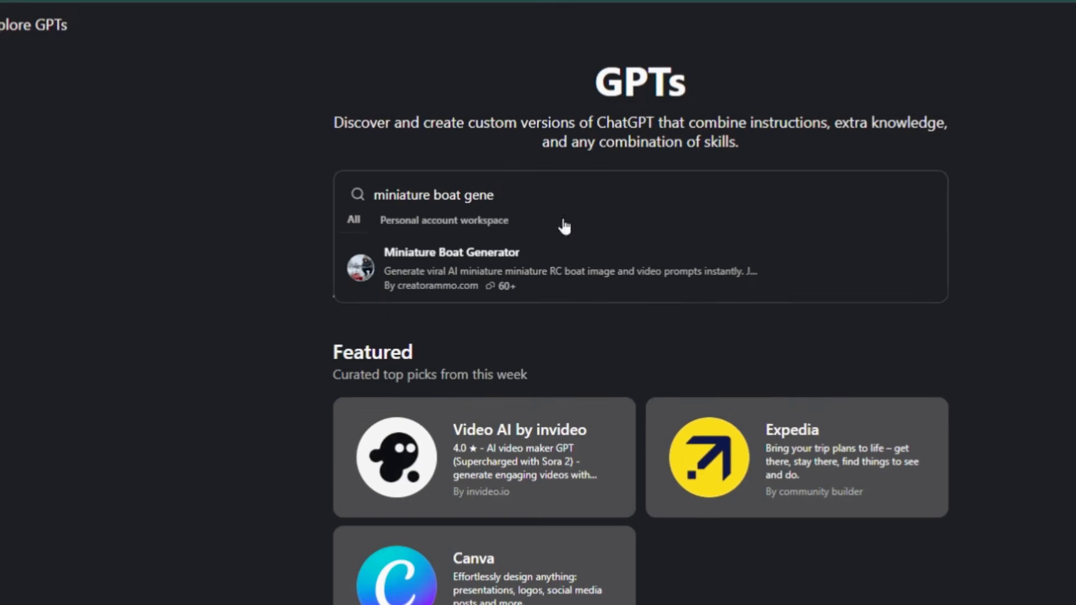
{"action": "left_click", "coordinate": [563, 257]}
Step: Start a chat with the Miniature Boat Generator using its "Start the generator" starter and submit idea number 8
{"action": "left_click", "coordinate": [552, 557]}
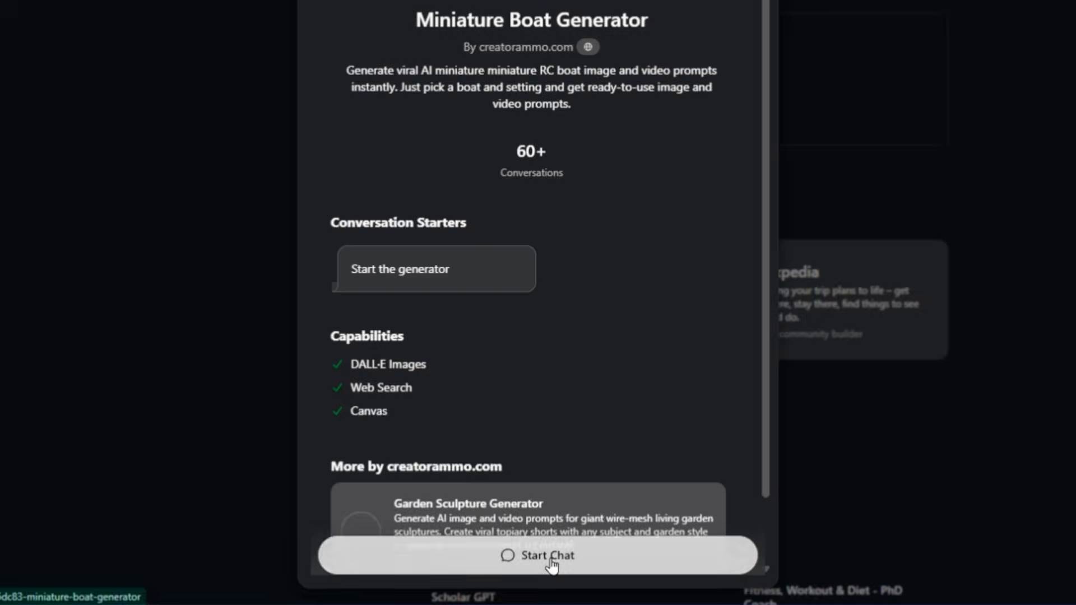
{"action": "left_click", "coordinate": [673, 129]}
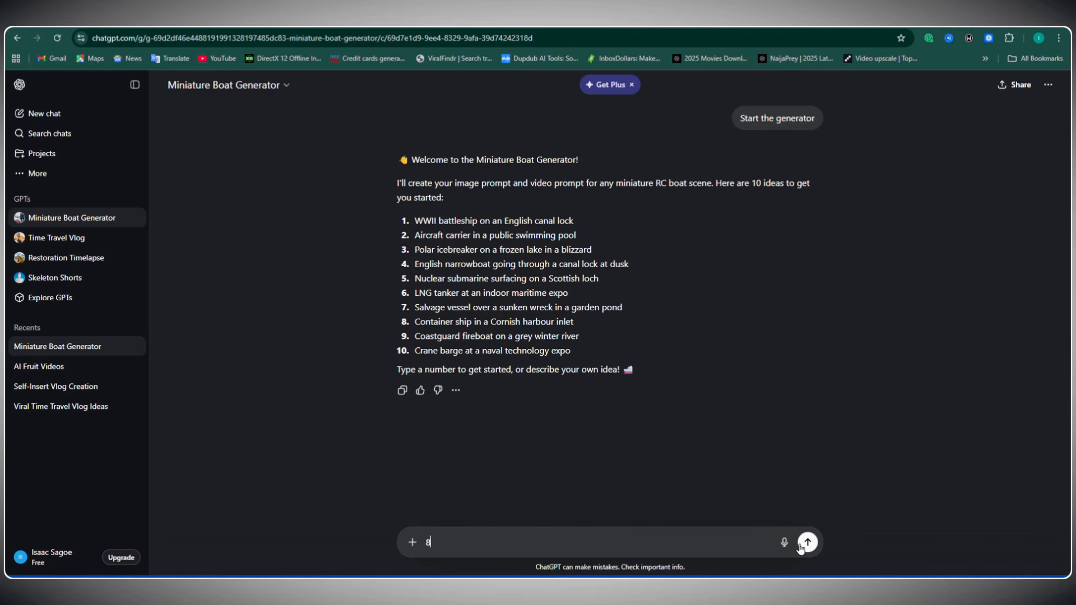
{"action": "left_click", "coordinate": [802, 547]}
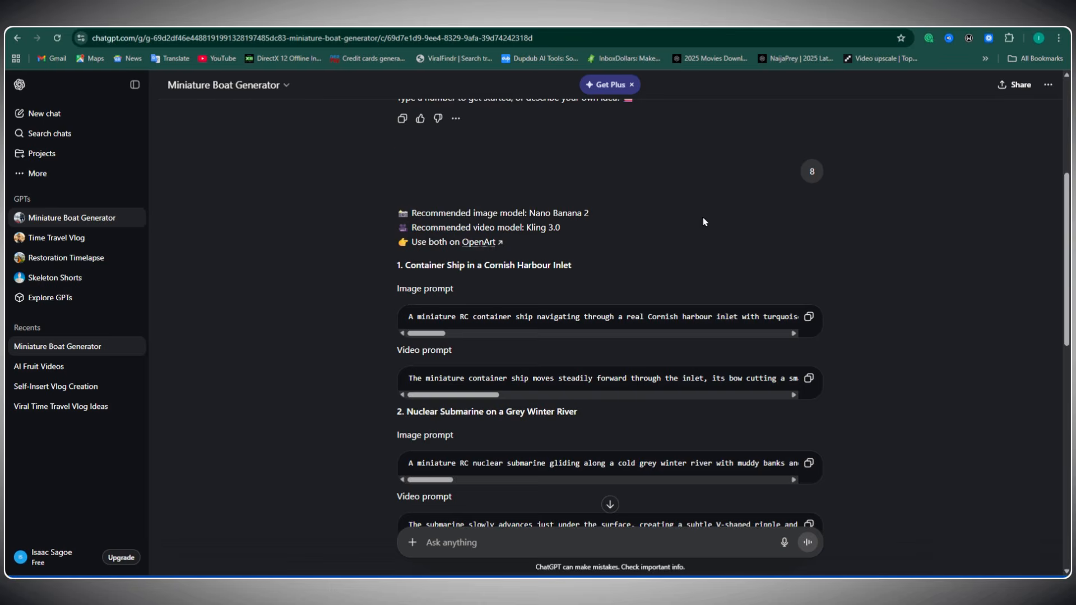
Step: Read through the recommended models and the generated image and video prompts for all the boat scenes
{"action": "scroll", "coordinate": [671, 290], "scroll_direction": "up", "scroll_amount": 1}
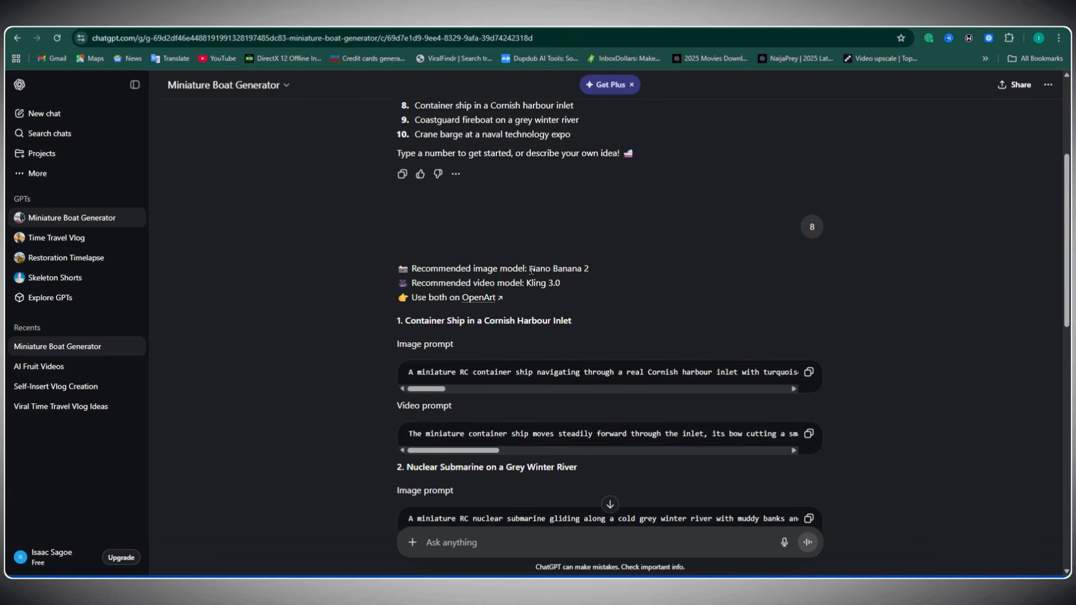
{"action": "scroll", "coordinate": [532, 270], "scroll_direction": "down", "scroll_amount": 1}
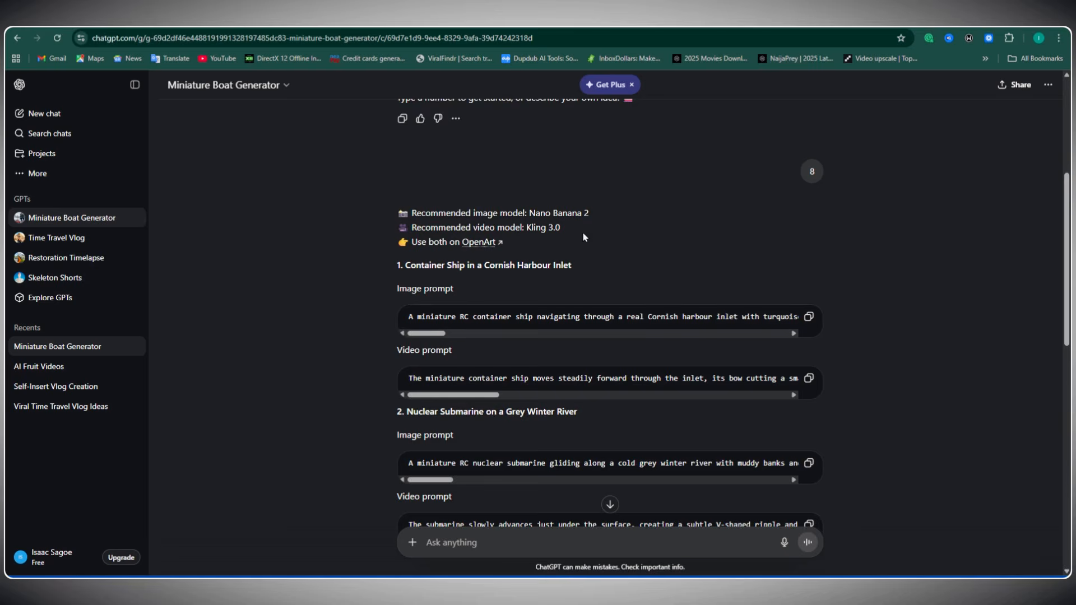
{"action": "scroll", "coordinate": [583, 237], "scroll_direction": "down", "scroll_amount": 1}
{"action": "scroll", "coordinate": [527, 198], "scroll_direction": "down", "scroll_amount": 10}
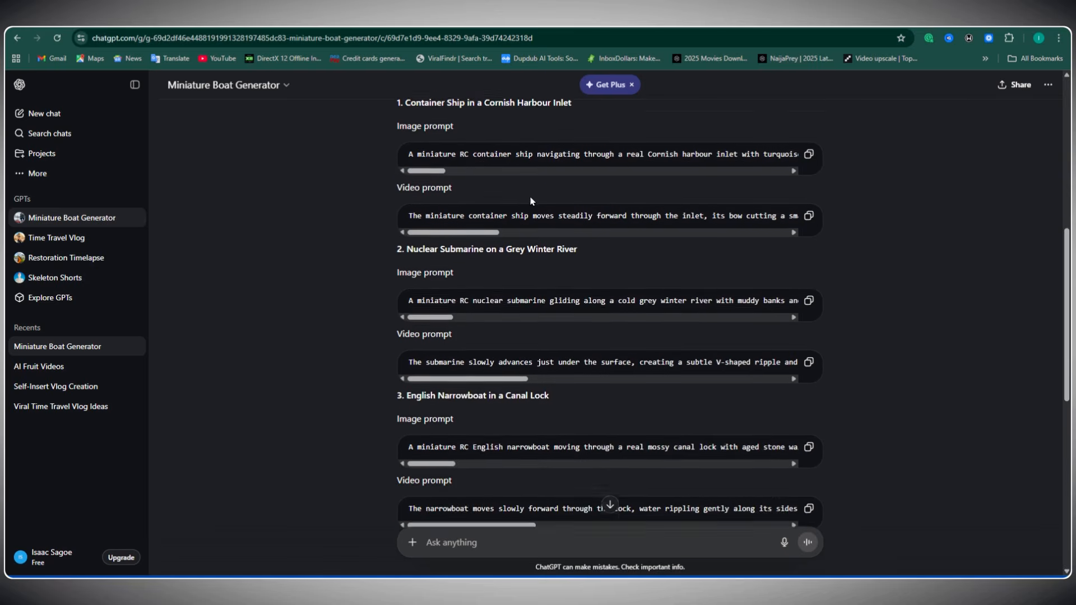
{"action": "scroll", "coordinate": [601, 226], "scroll_direction": "down", "scroll_amount": 1}
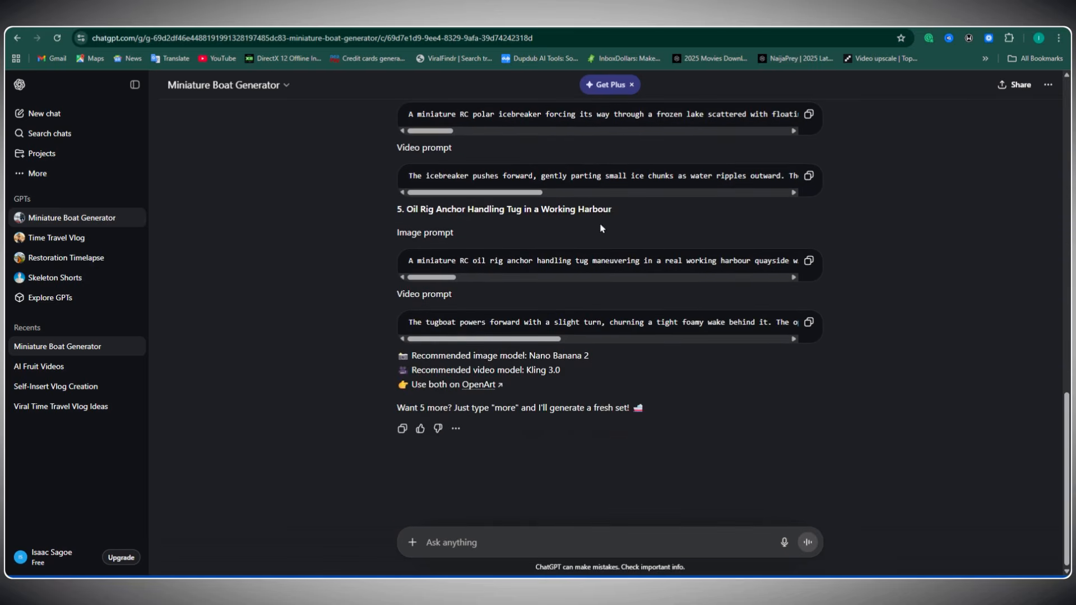
{"action": "scroll", "coordinate": [620, 277], "scroll_direction": "up", "scroll_amount": 3}
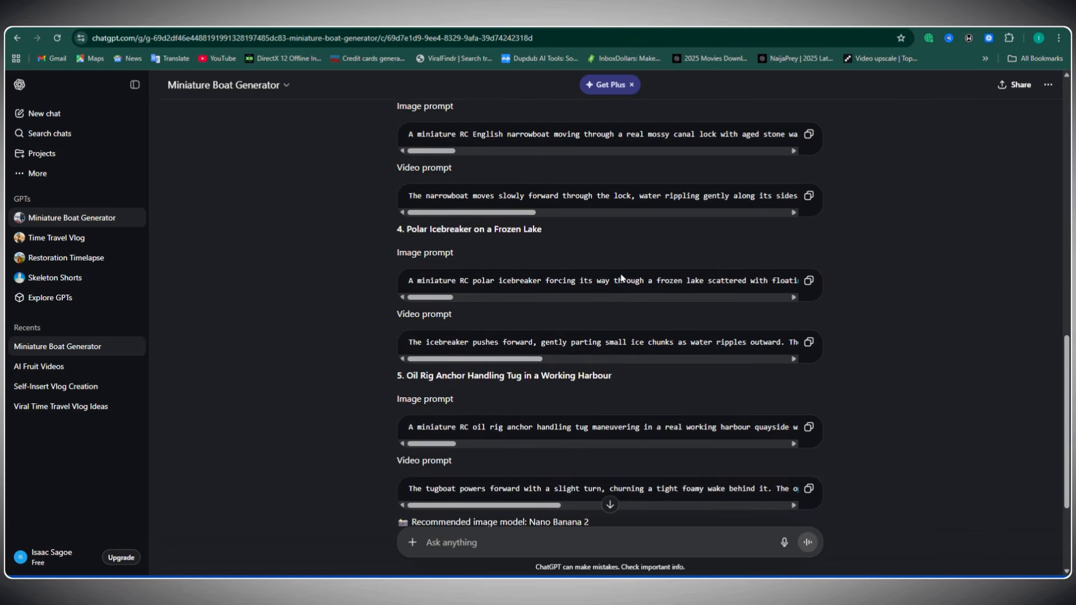
{"action": "scroll", "coordinate": [621, 278], "scroll_direction": "down", "scroll_amount": 3}
{"action": "scroll", "coordinate": [884, 247], "scroll_direction": "up", "scroll_amount": 10}
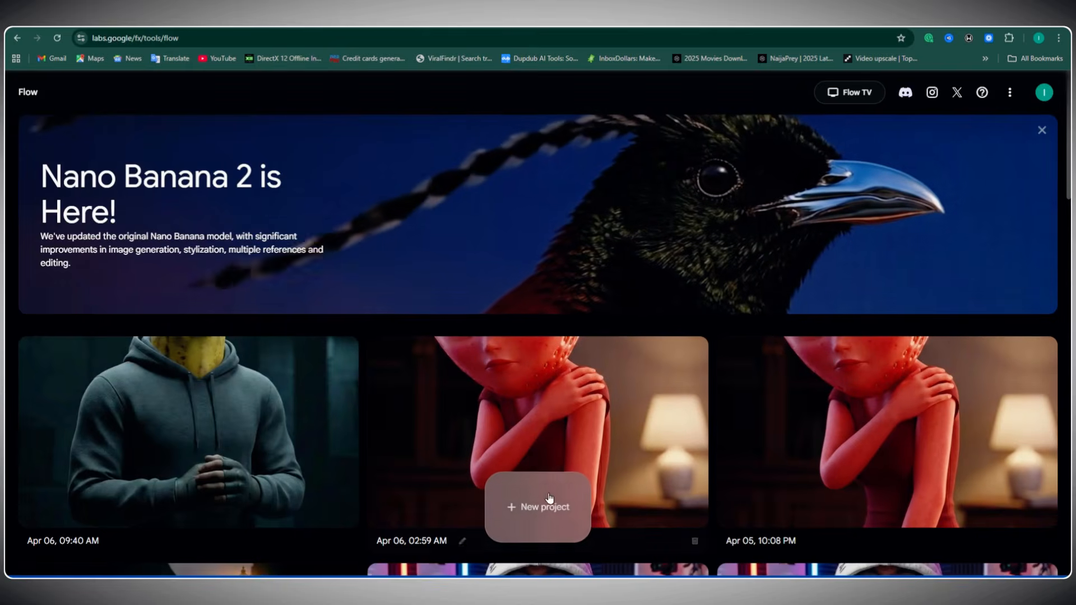
Step: Create a new project in Google Flow and set image generation to two outputs with the Nano Banana 2 model
{"action": "left_click", "coordinate": [548, 505]}
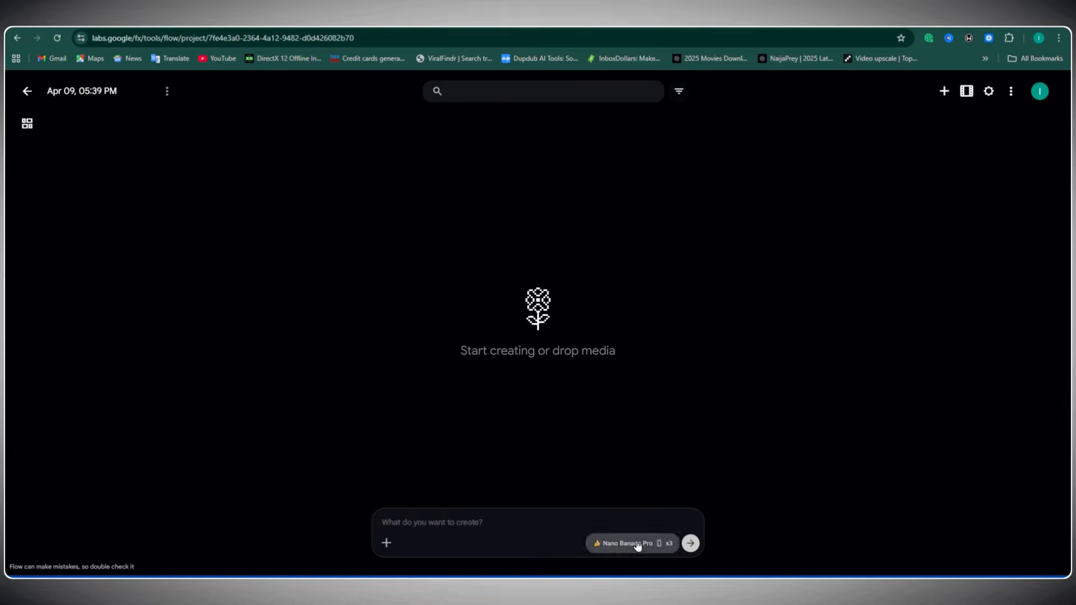
{"action": "left_click", "coordinate": [638, 545]}
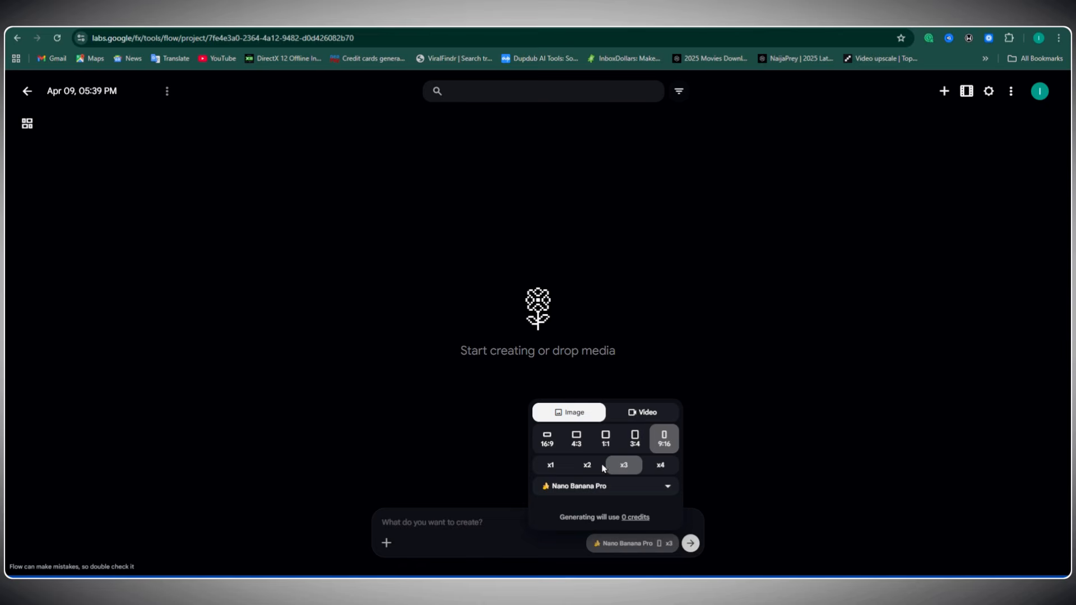
{"action": "left_click", "coordinate": [601, 486]}
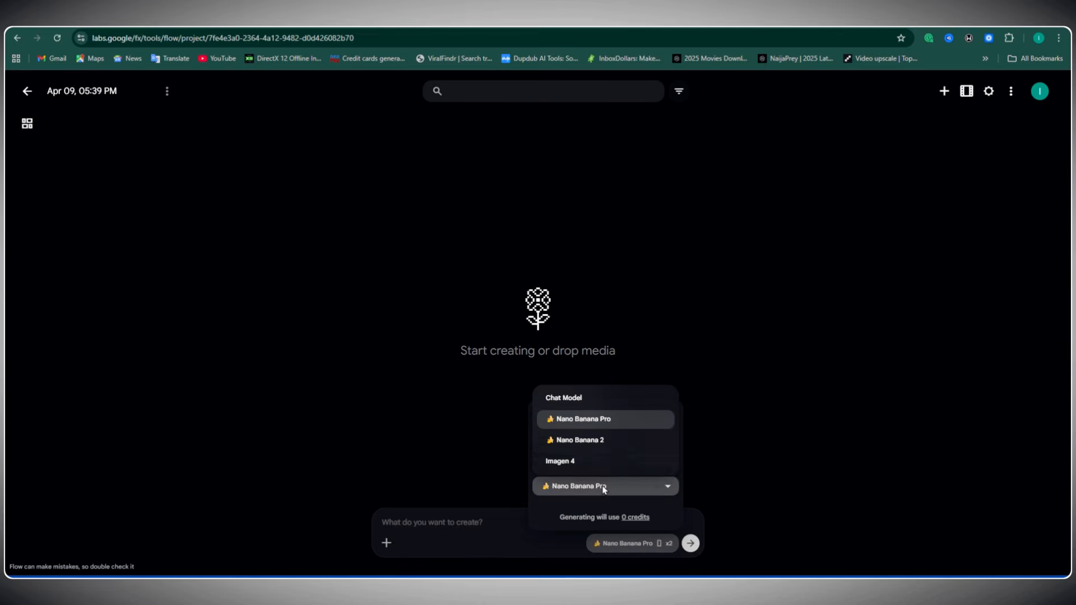
{"action": "left_click", "coordinate": [602, 446]}
Step: Generate images from the copied image prompt for the container ship in a Cornish harbour inlet
{"action": "left_click", "coordinate": [477, 523]}
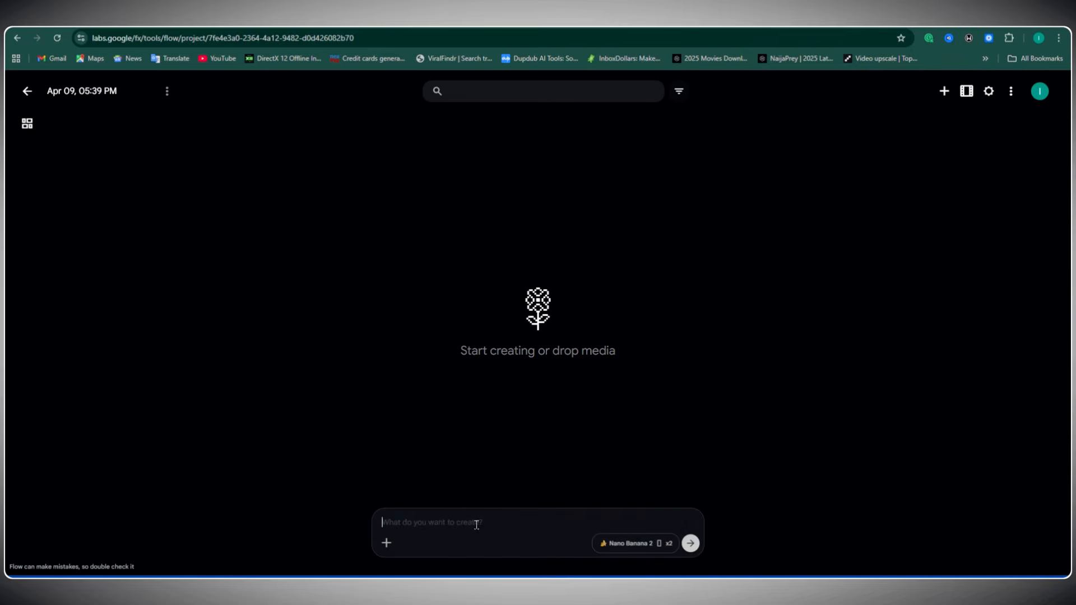
{"action": "right_click", "coordinate": [430, 515]}
{"action": "left_click", "coordinate": [468, 347]}
{"action": "left_click", "coordinate": [691, 544]}
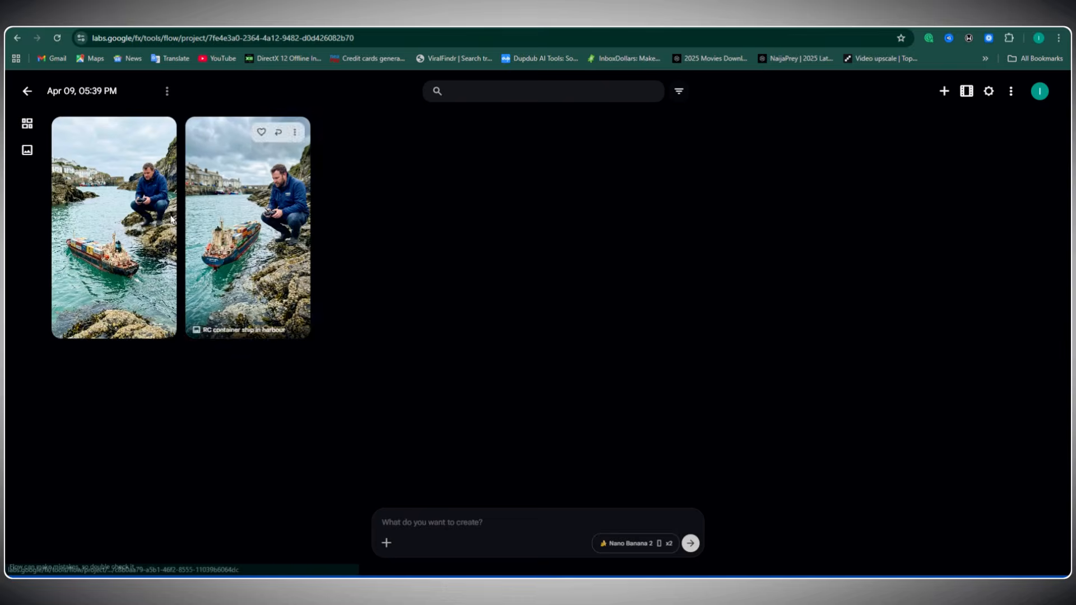
Step: Download the first container ship image at 1K original size and delete the second one
{"action": "left_click", "coordinate": [161, 132]}
{"action": "mouse_move", "coordinate": [140, 237]}
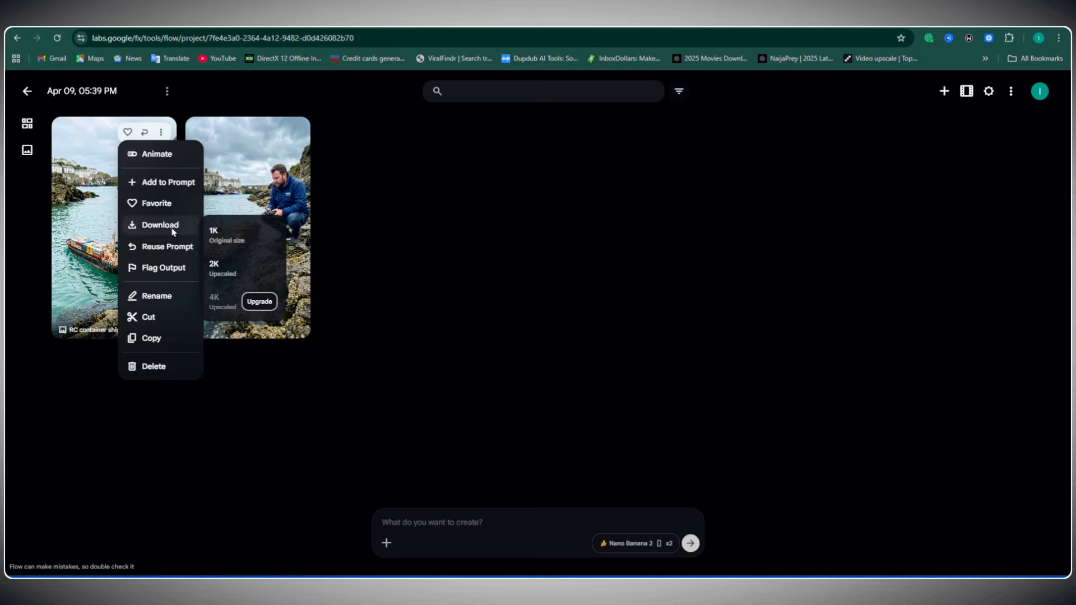
{"action": "left_click", "coordinate": [227, 243]}
{"action": "left_click", "coordinate": [295, 133]}
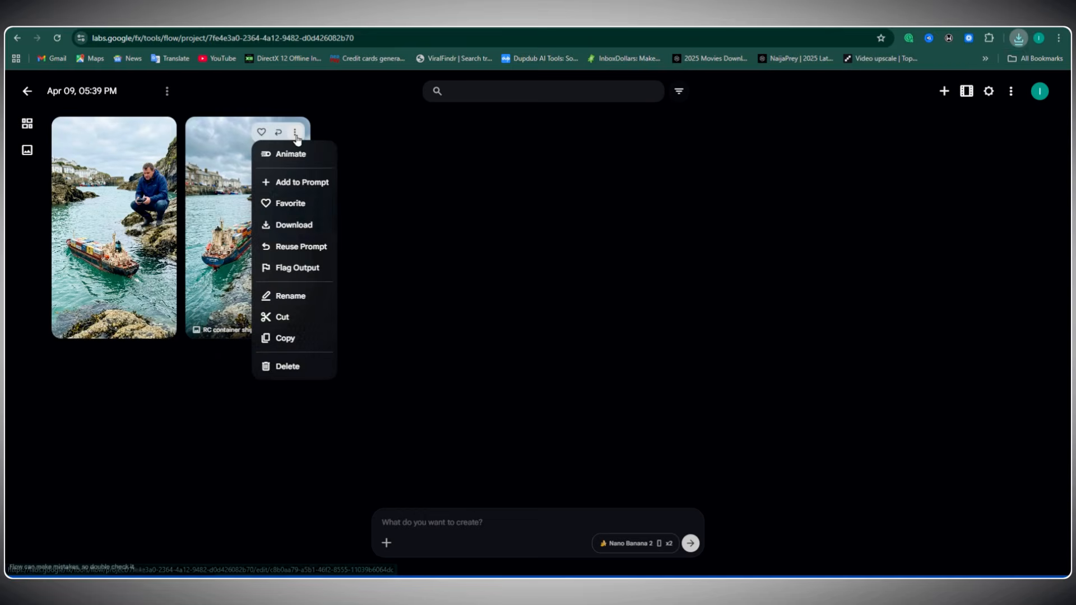
{"action": "left_click", "coordinate": [297, 374]}
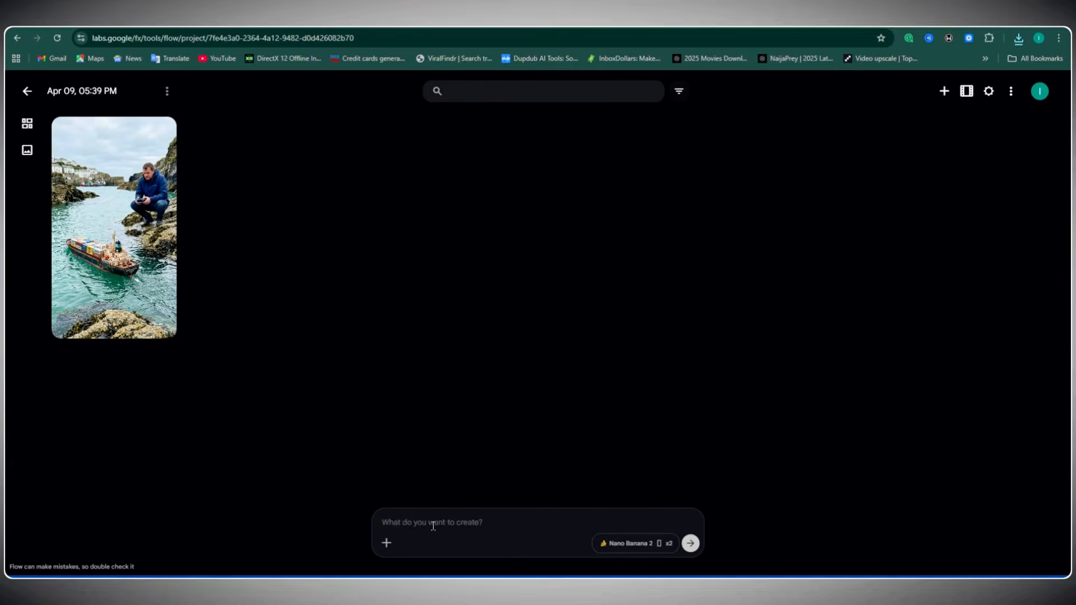
Step: Generate images from the nuclear submarine on a grey winter river image prompt and download the first result
{"action": "key", "text": "ctrl+v"}
{"action": "left_click", "coordinate": [690, 543]}
{"action": "left_click", "coordinate": [161, 132]}
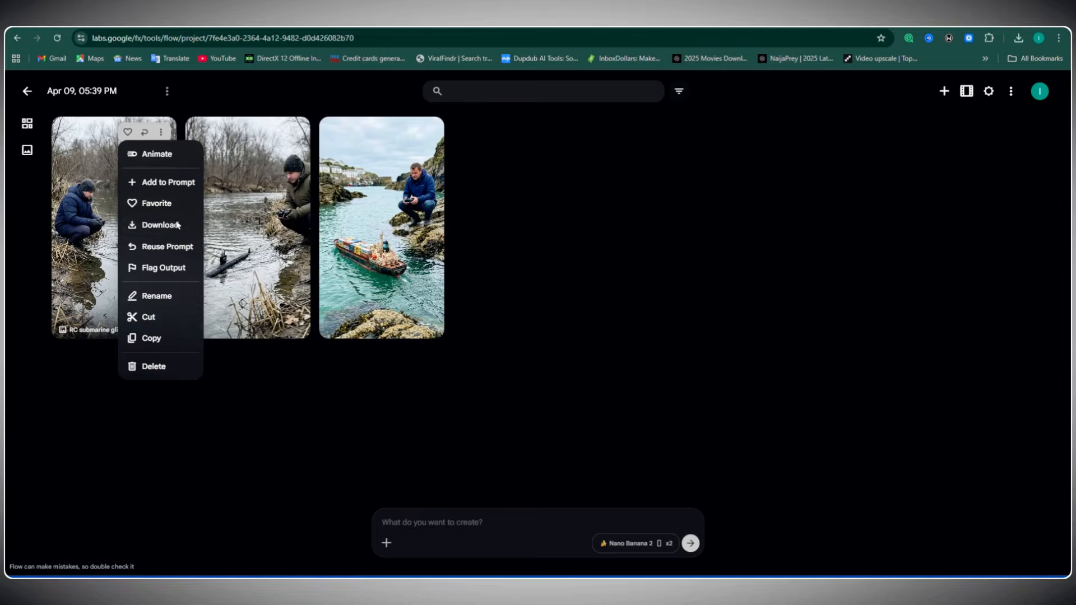
{"action": "left_click", "coordinate": [176, 225]}
Step: Delete the second submarine image and the first of the two narrowboat canal lock images
{"action": "left_click", "coordinate": [295, 133]}
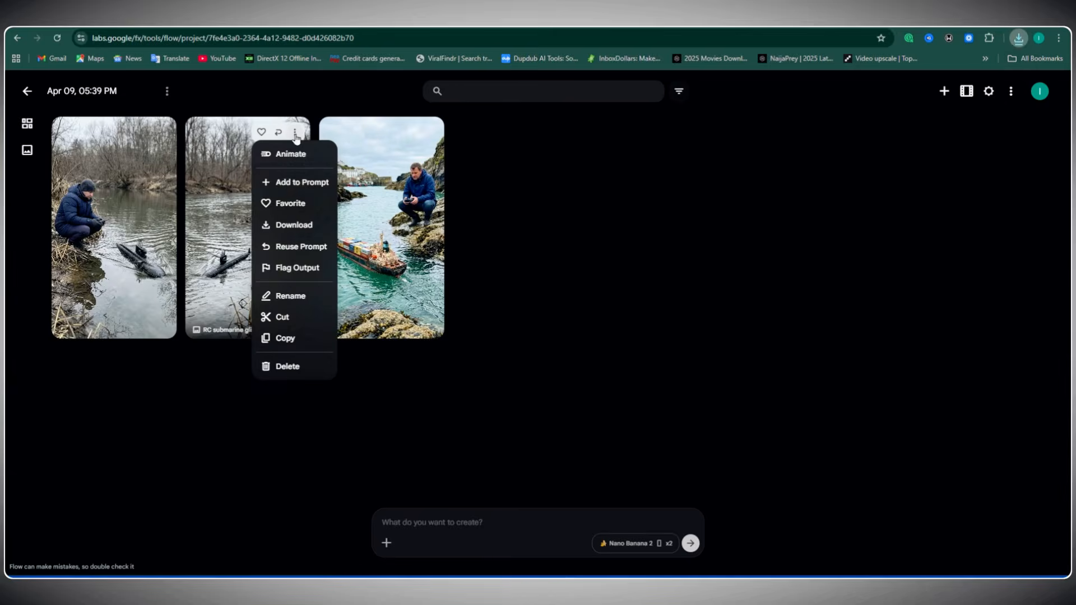
{"action": "left_click", "coordinate": [286, 367]}
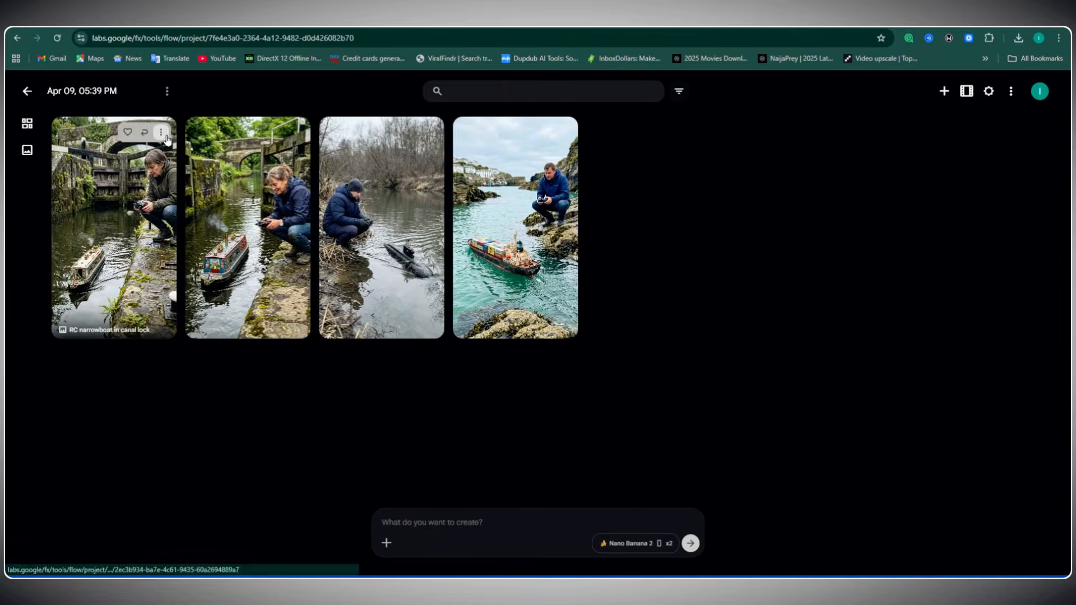
{"action": "left_click", "coordinate": [161, 131]}
{"action": "left_click", "coordinate": [163, 369]}
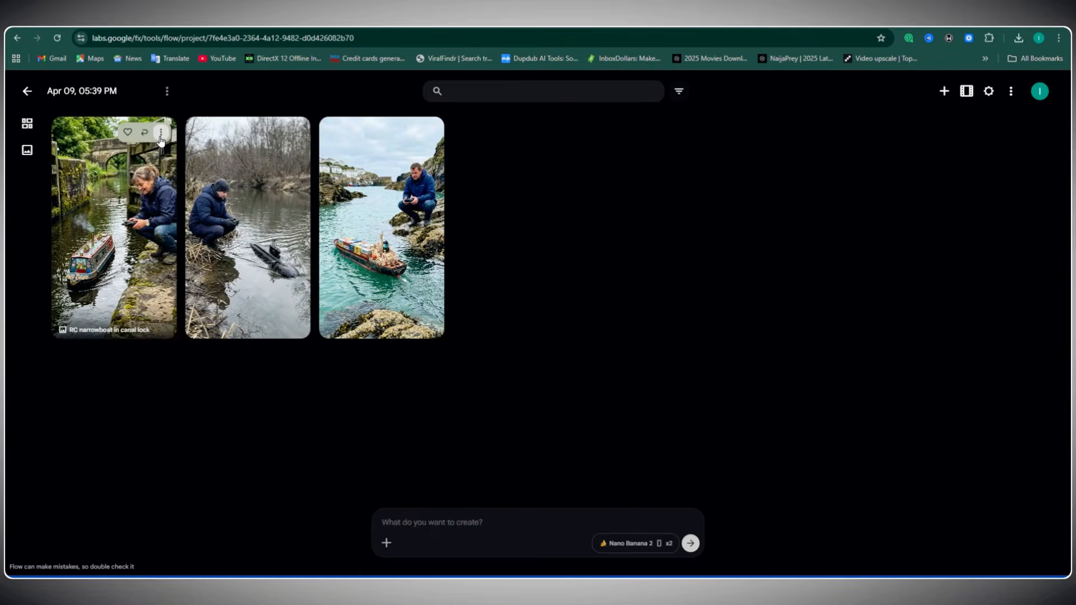
{"action": "left_click", "coordinate": [161, 132]}
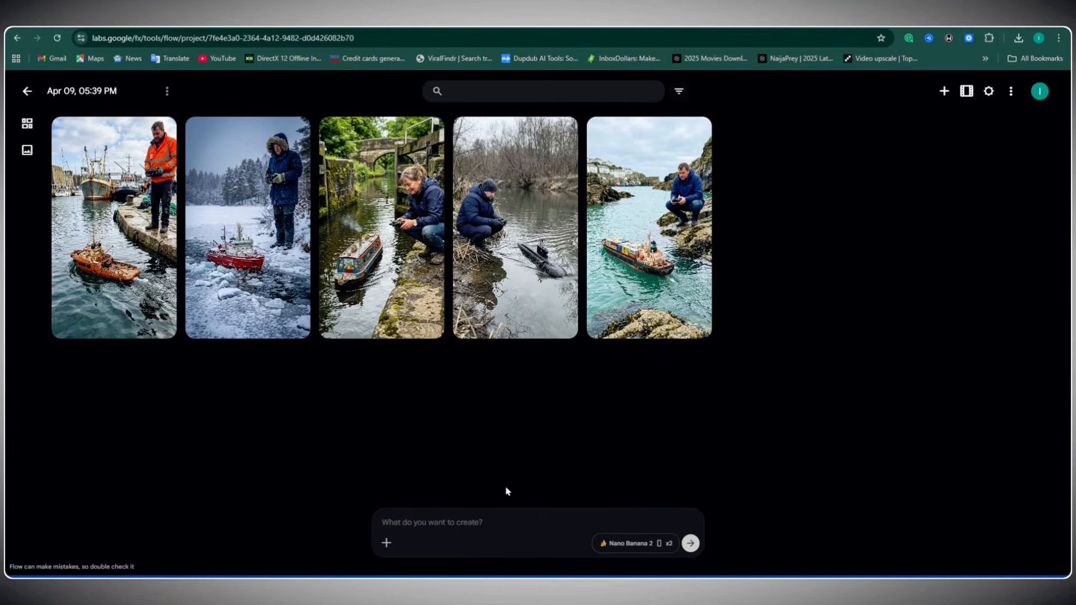
Step: Switch generation to frame-based video in 9:16 with one output and the Veo 3.1 - Lite model
{"action": "left_click", "coordinate": [639, 552]}
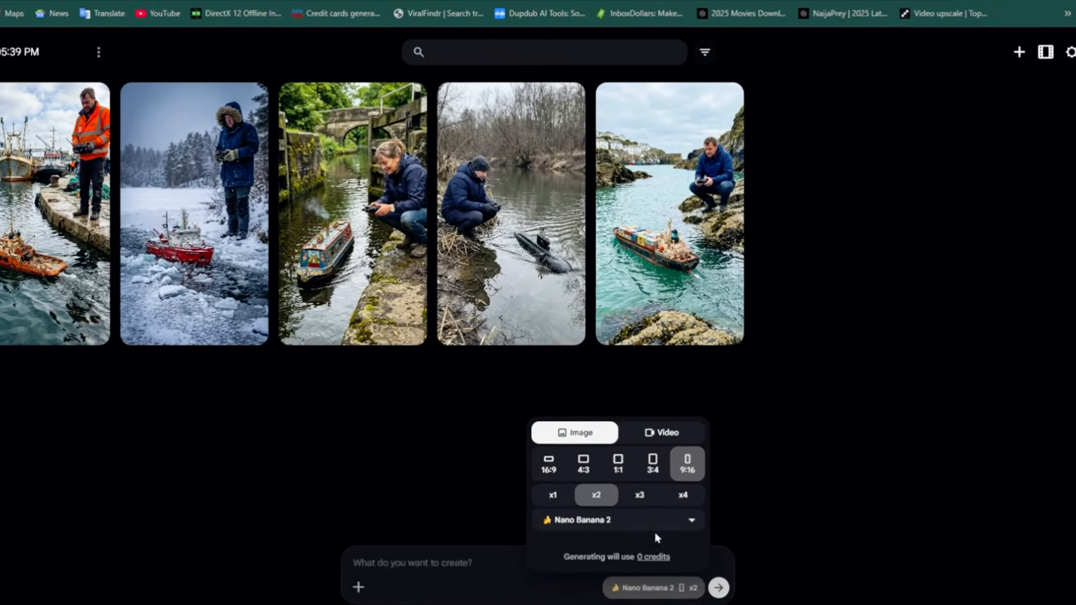
{"action": "left_click", "coordinate": [647, 421]}
{"action": "left_click", "coordinate": [671, 446]}
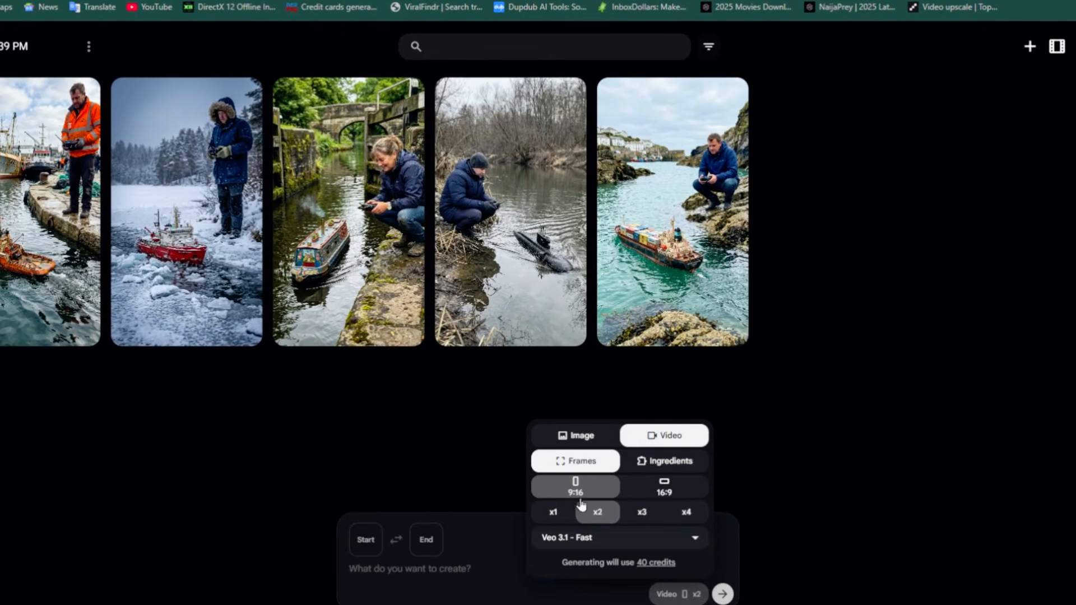
{"action": "left_click", "coordinate": [577, 540]}
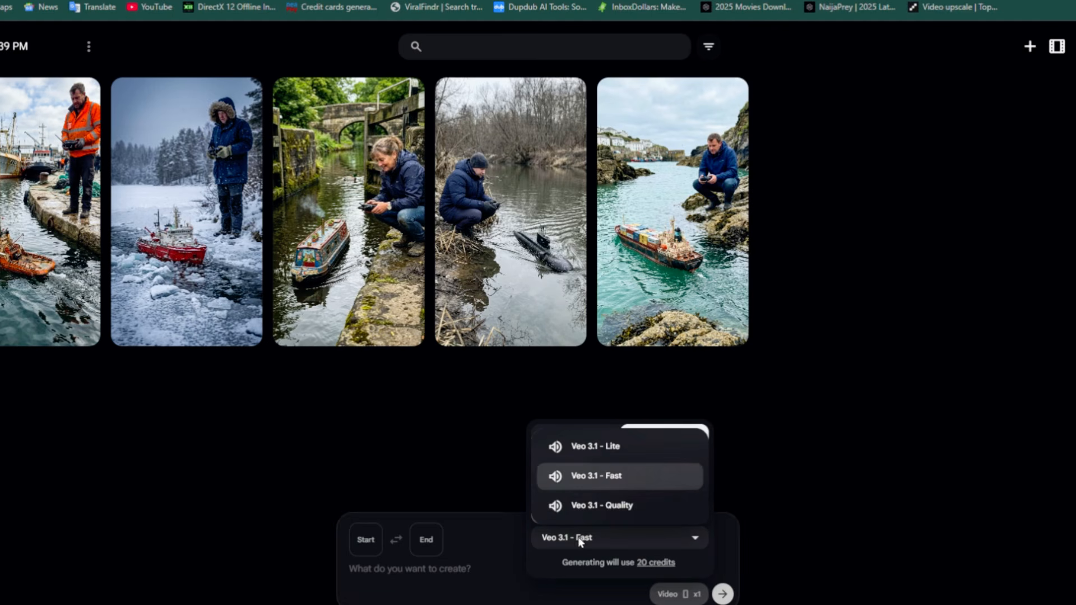
{"action": "left_click", "coordinate": [604, 459]}
{"action": "left_click", "coordinate": [492, 570]}
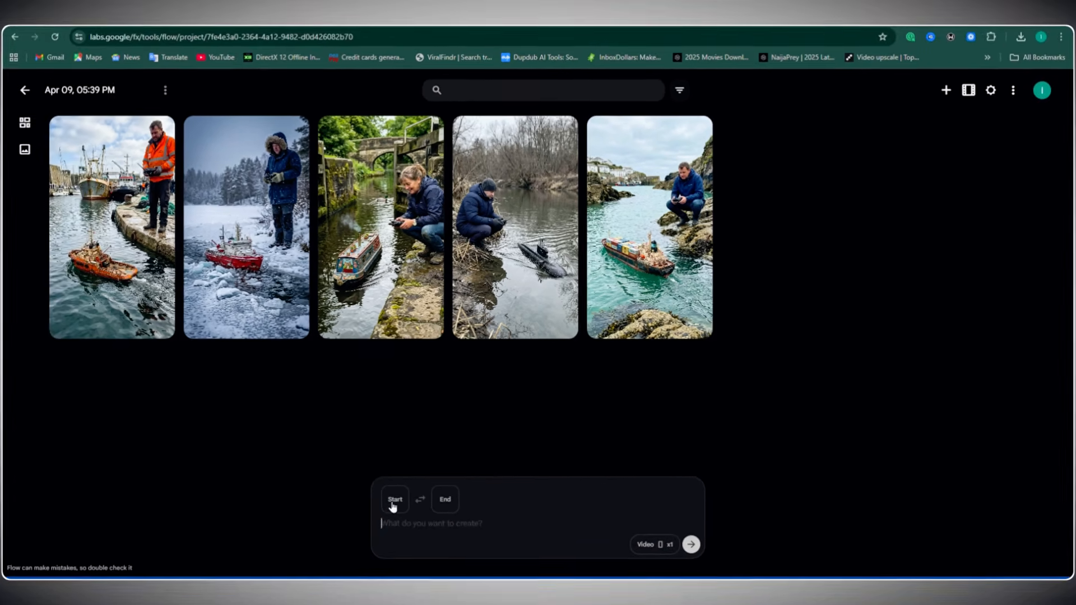
Step: Generate a video with the RC container ship image as start frame and the container ship video prompt from ChatGPT
{"action": "left_click", "coordinate": [393, 506]}
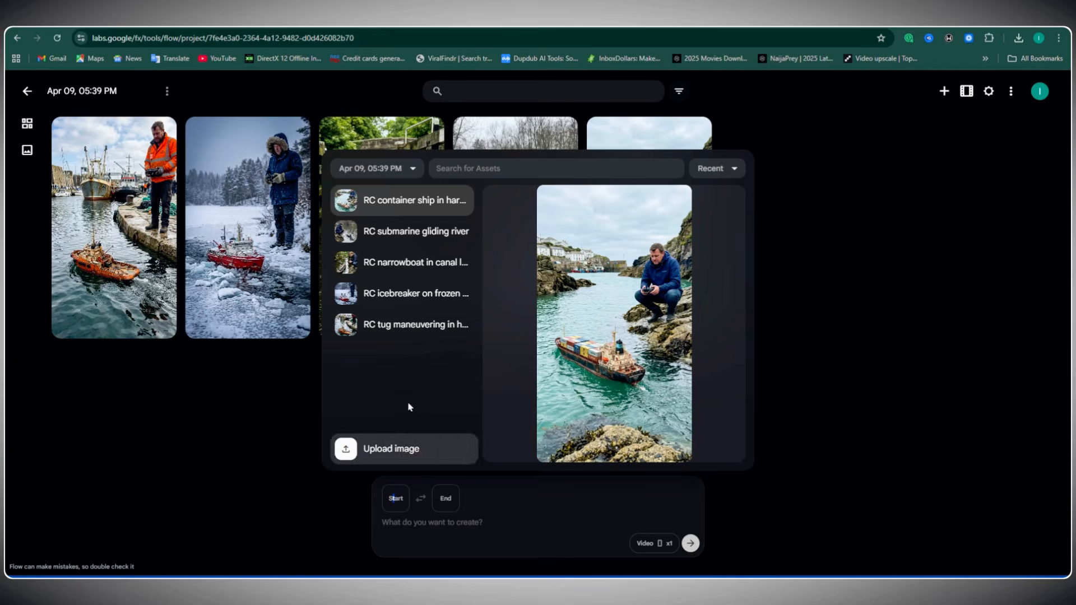
{"action": "left_click", "coordinate": [430, 207]}
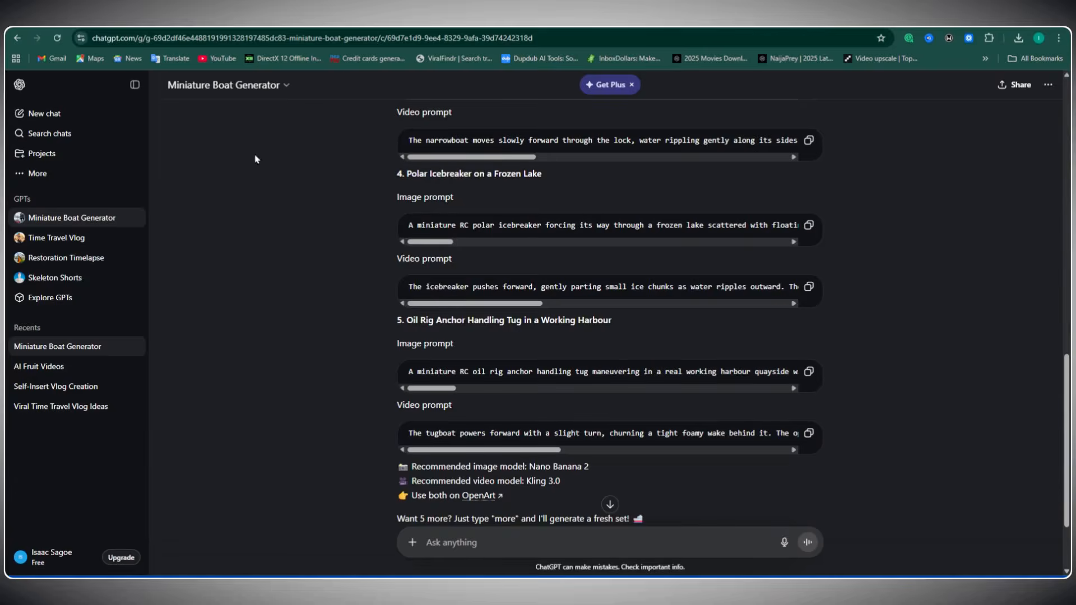
{"action": "scroll", "coordinate": [642, 257], "scroll_direction": "up", "scroll_amount": 6}
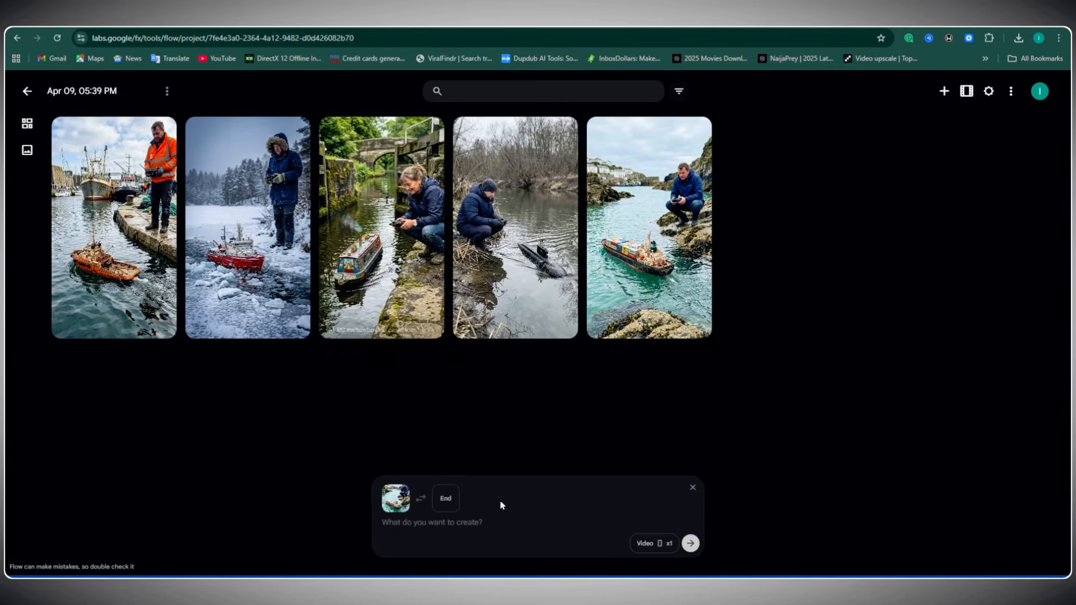
{"action": "type", "text": "The miniature container ship moves steadily forward through the inlet, its bow cutting a small wave while a thin foam wake trails behind. The operator’s thumbs subtly adjust the transmitter sticks as the vessel makes a slight turn between the rocks. The camera tracks slowly alongside at water level with handheld iPhone movement, gently swaying and maintaining shallow depth of field."}
{"action": "left_click", "coordinate": [689, 545]}
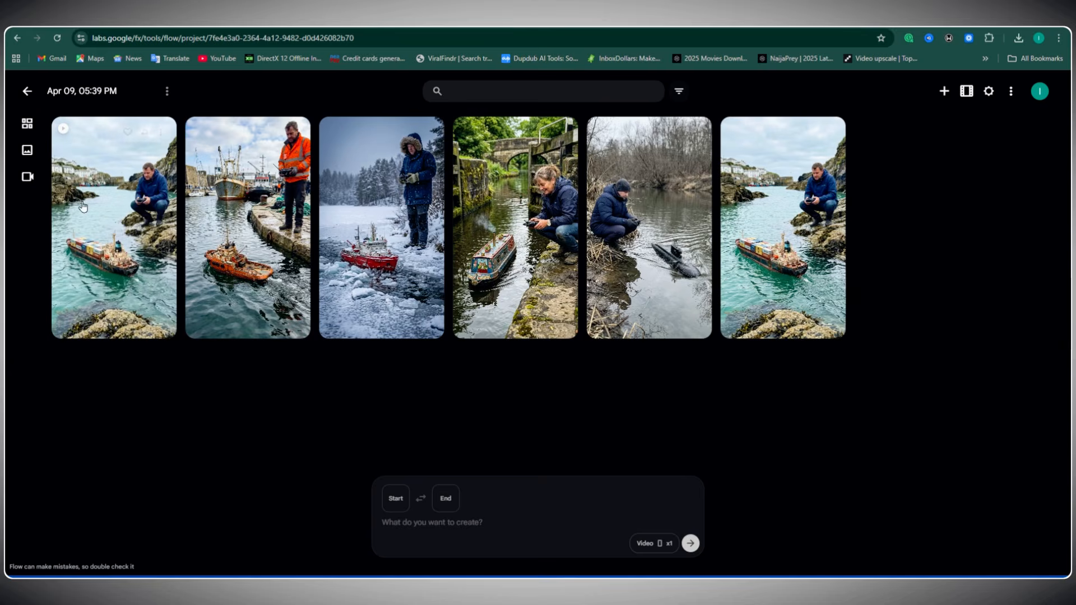
Step: Play back the generated container ship videos and download the newest one in its original 720p size
{"action": "left_click", "coordinate": [276, 245]}
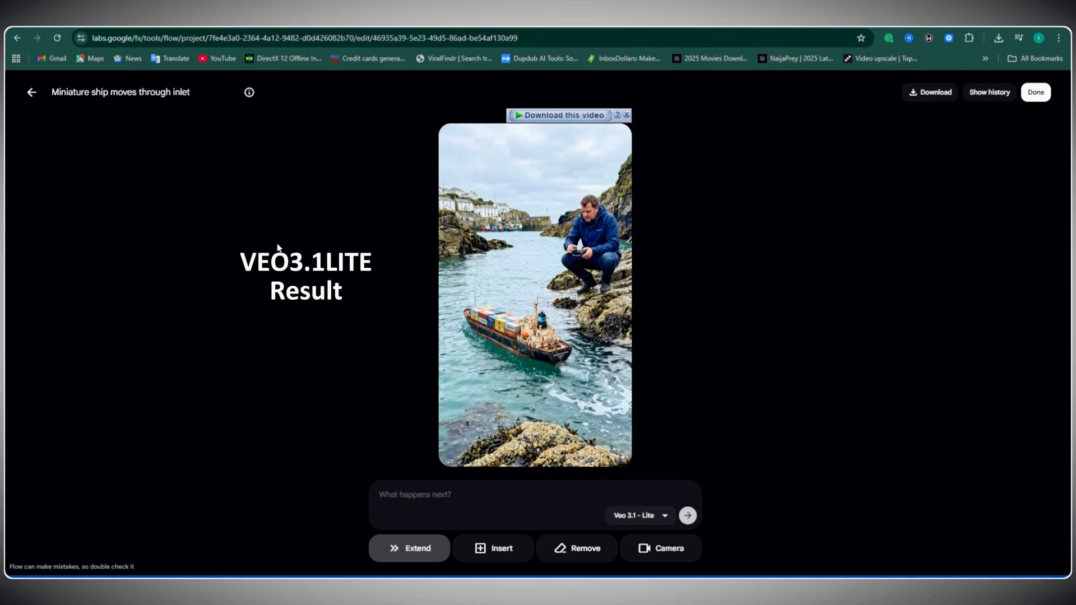
{"action": "left_click", "coordinate": [32, 93]}
{"action": "left_click", "coordinate": [167, 134]}
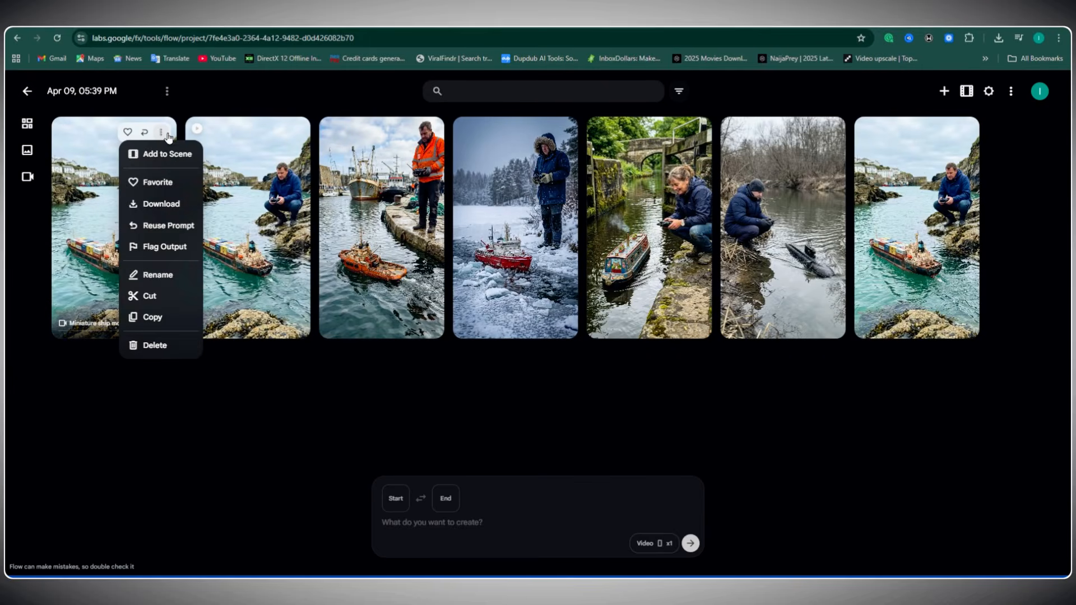
{"action": "mouse_move", "coordinate": [190, 204]}
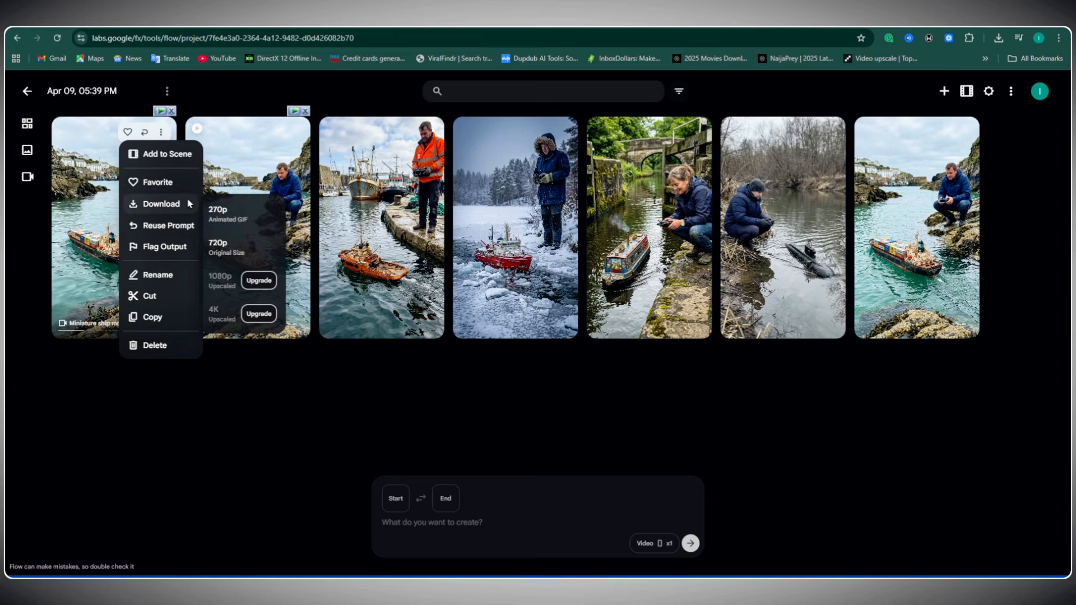
{"action": "left_click", "coordinate": [224, 247]}
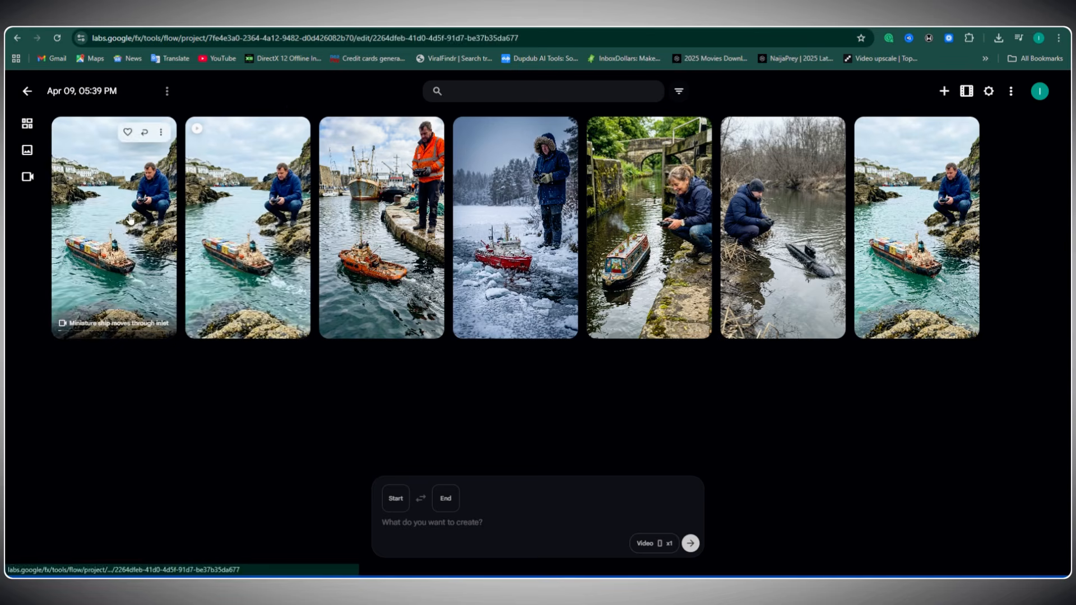
{"action": "left_click", "coordinate": [130, 219]}
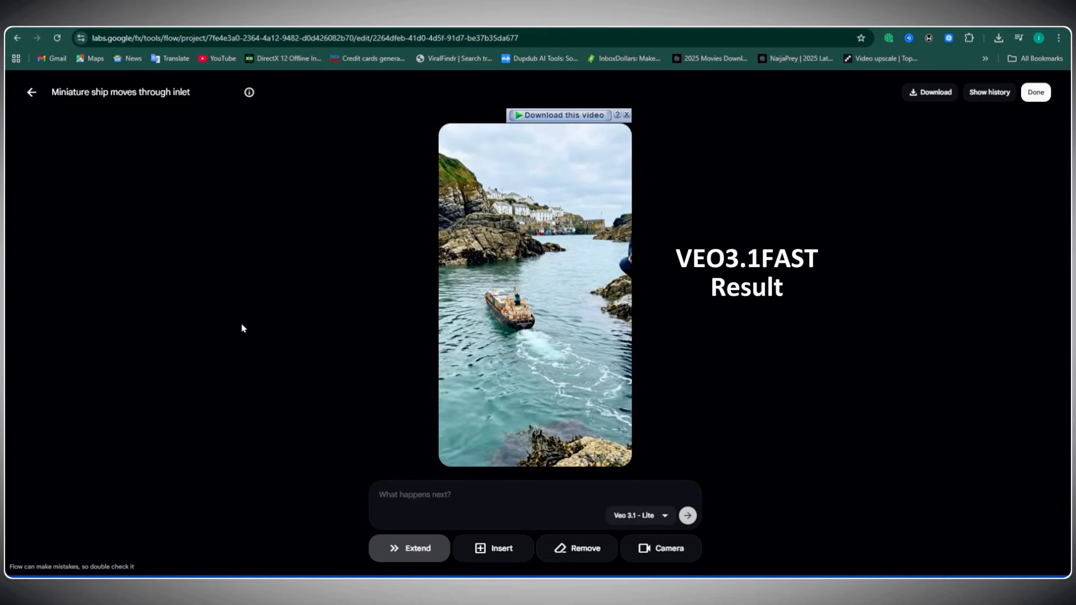
{"action": "left_click", "coordinate": [32, 96]}
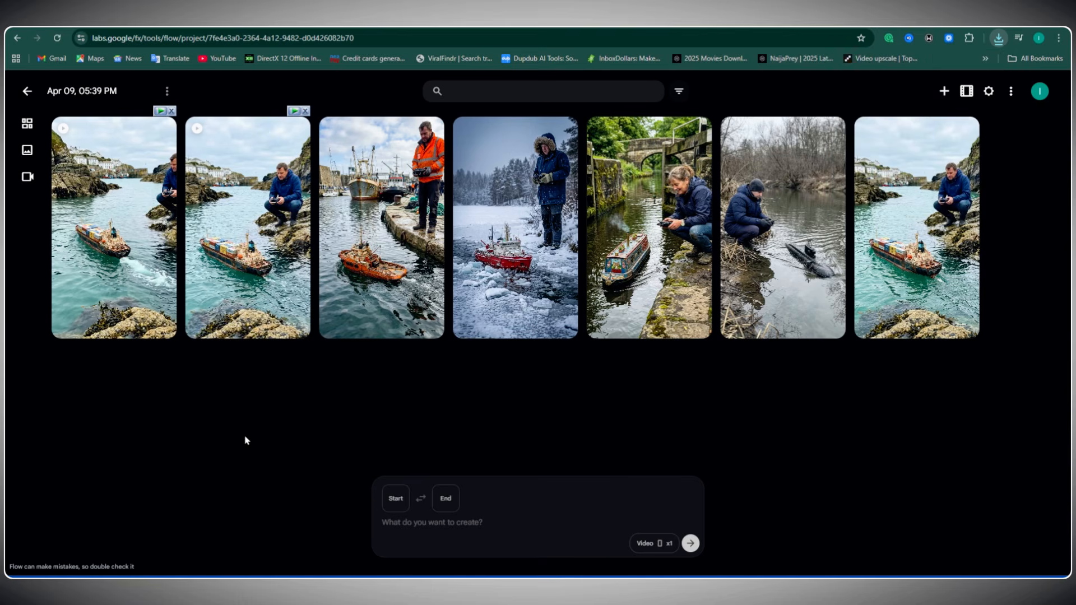
Step: Generate a Veo 3.1 - Fast video with the RC submarine image as start frame and the nuclear submarine winter river prompt
{"action": "left_click", "coordinate": [388, 510]}
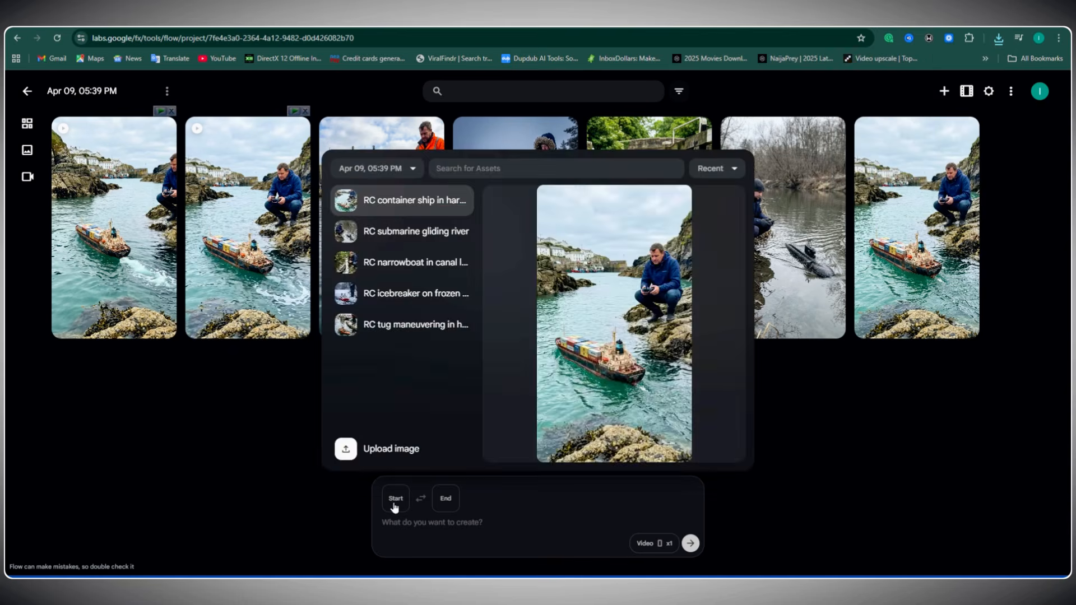
{"action": "left_click", "coordinate": [409, 213]}
{"action": "left_click", "coordinate": [655, 543]}
{"action": "left_click", "coordinate": [606, 497]}
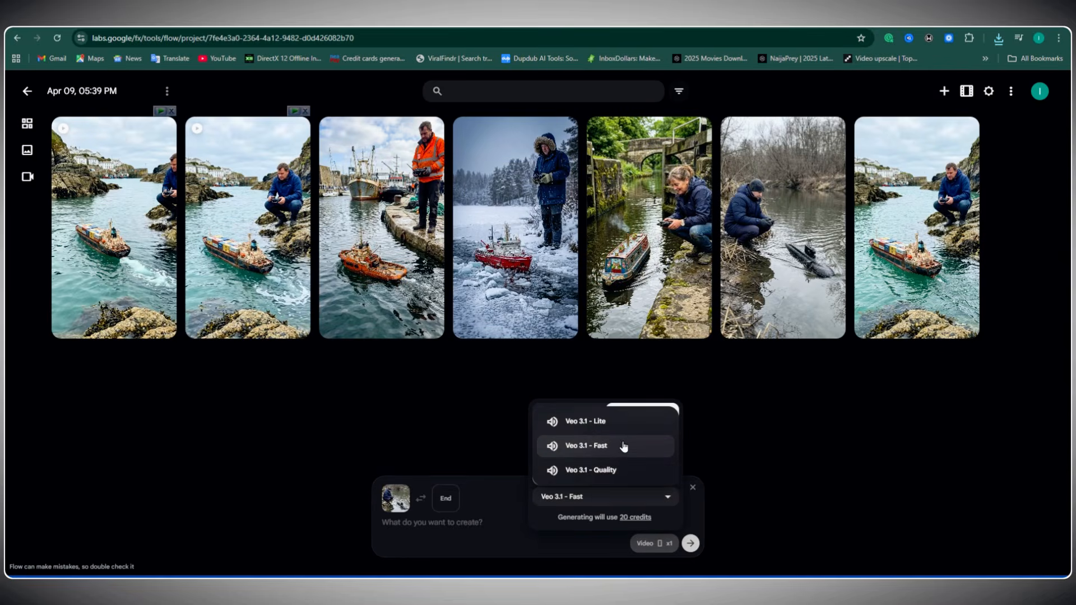
{"action": "left_click", "coordinate": [574, 446]}
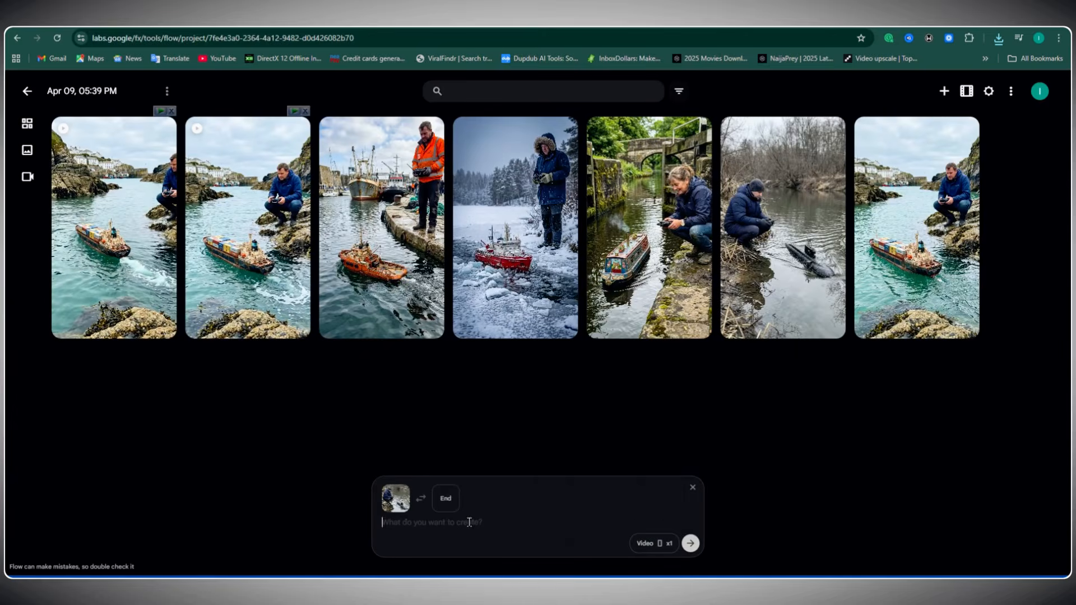
{"action": "type", "text": "A miniature RC nuclear submarine gliding along a cold grey winter river with muddy banks and leafless trees in the background. The vessel is tiny — an adult wearing a thick dark coat and beanie is crouching close to the riverbank, gripping a multi-channel RC transmitter, and they are four times taller than the submarine. The model features a sleek black hull with subtle weathering, faint streaking, realistic panel lines and a detailed conning tower with periscopes. A soft ripple spreads outward as it moves just beneath the surface, with a delicate wake trailing behind. The river water is dull and reflective, with reeds and bare branches framing the scene. Shot on an iPhone 15 Pro Max, 24mm wide lens, low to the waterline, shallow depth of field, photorealistic and natural."}
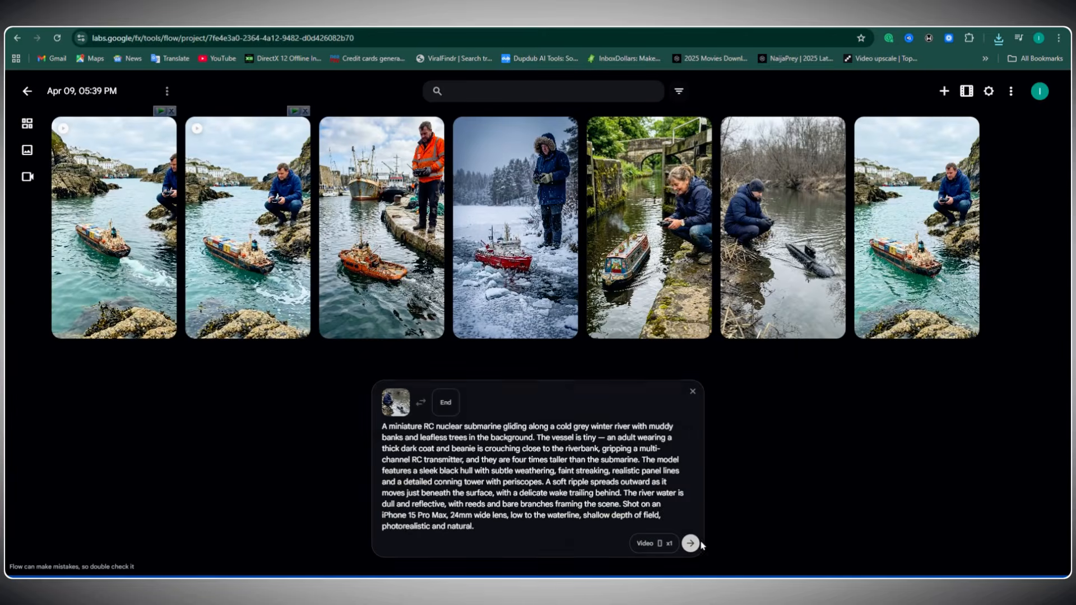
{"action": "left_click", "coordinate": [698, 544]}
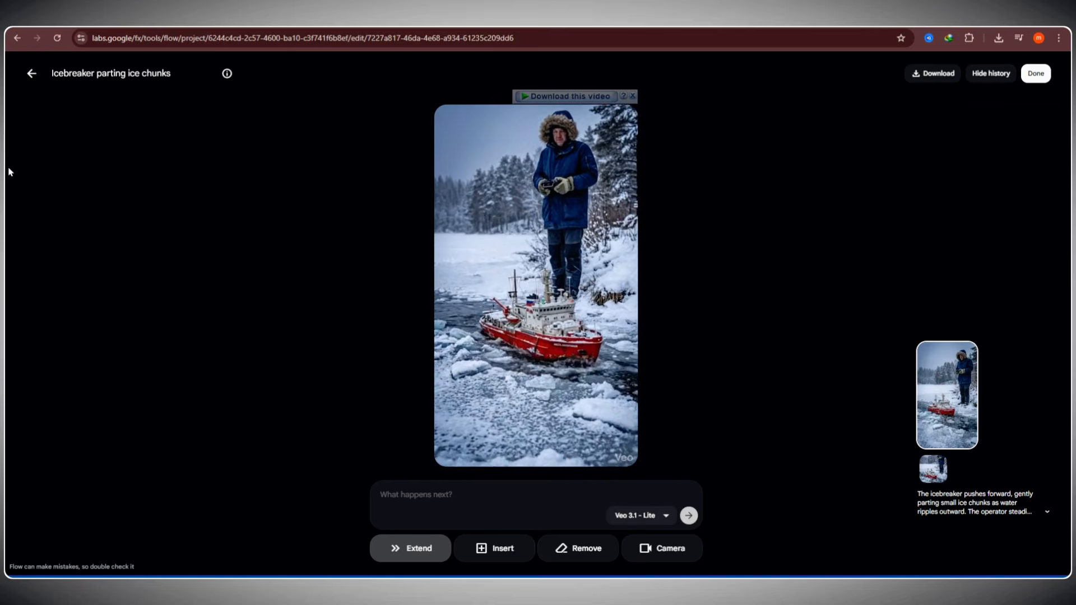
Step: Download the icebreaker video
{"action": "left_click", "coordinate": [933, 73]}
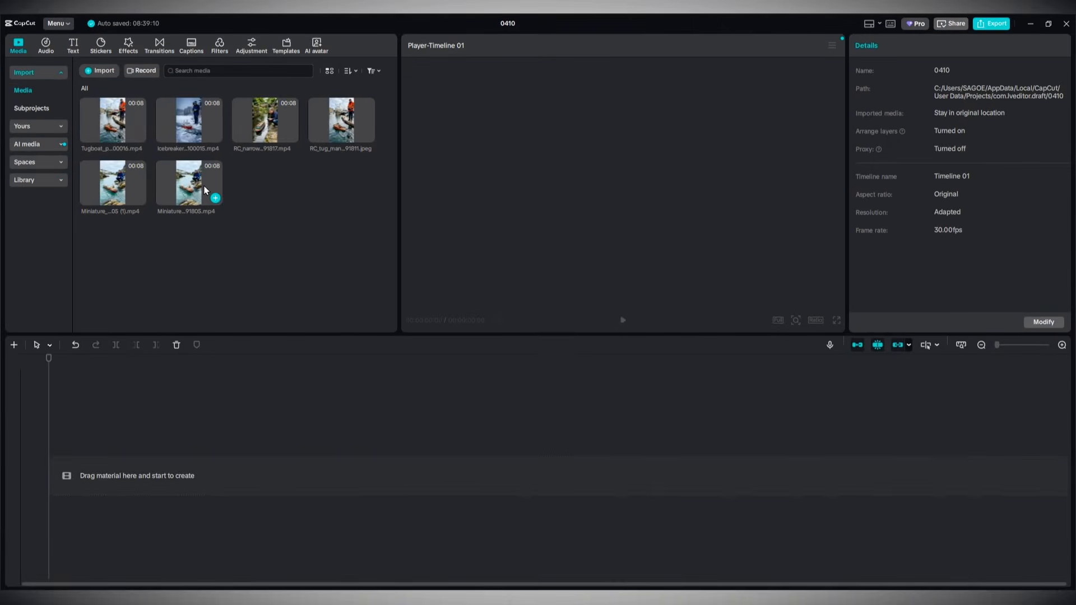
Step: In CapCut, add the container ship clip, tug image, narrowboat, icebreaker and tugboat clips, and the second container ship clip to the timeline
{"action": "left_click", "coordinate": [215, 197]}
{"action": "left_click", "coordinate": [368, 135]}
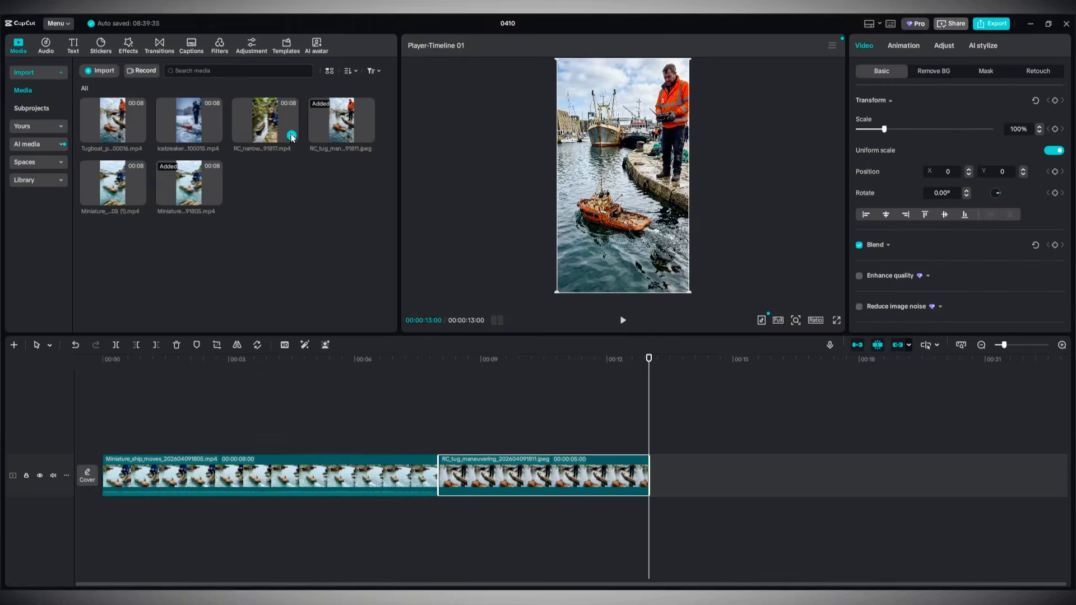
{"action": "left_click", "coordinate": [292, 135]}
{"action": "left_click", "coordinate": [215, 135]}
{"action": "left_click", "coordinate": [139, 135]}
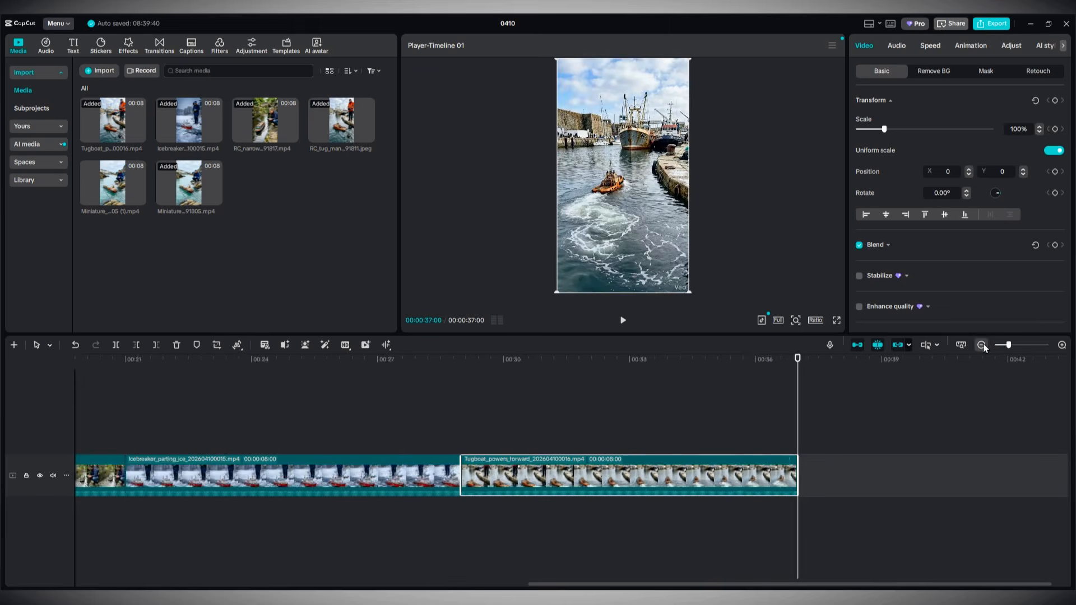
{"action": "left_click", "coordinate": [981, 344]}
{"action": "left_click", "coordinate": [139, 198]}
Step: Add a Black Fade transition before the submarine clip, a Left transition before the narrowboat clip, and transitions between the following clips
{"action": "left_click", "coordinate": [160, 379]}
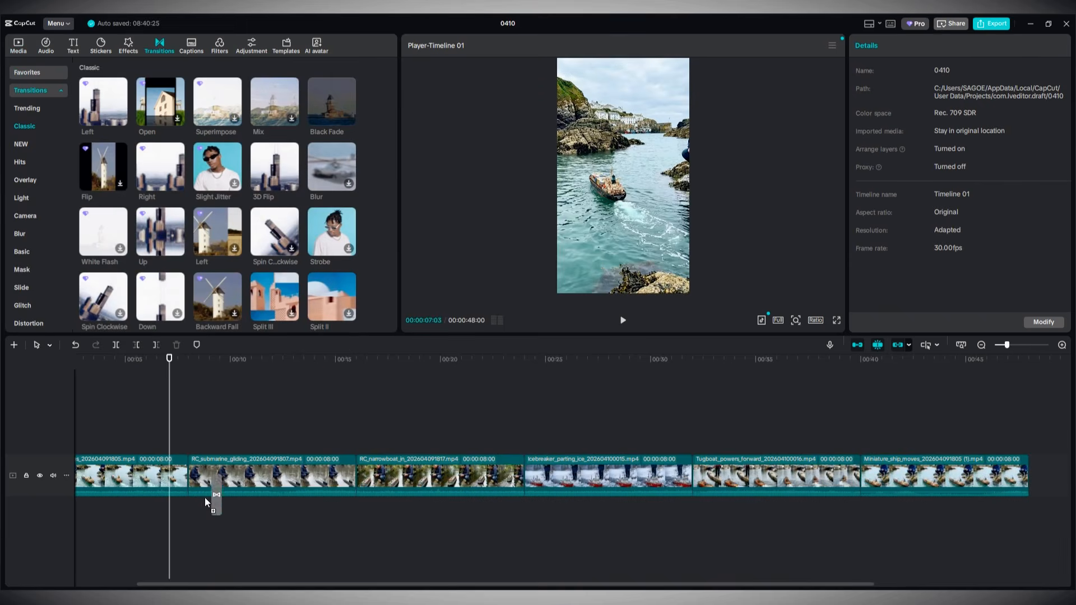
{"action": "left_click_drag", "start_coordinate": [206, 503], "coordinate": [185, 479]}
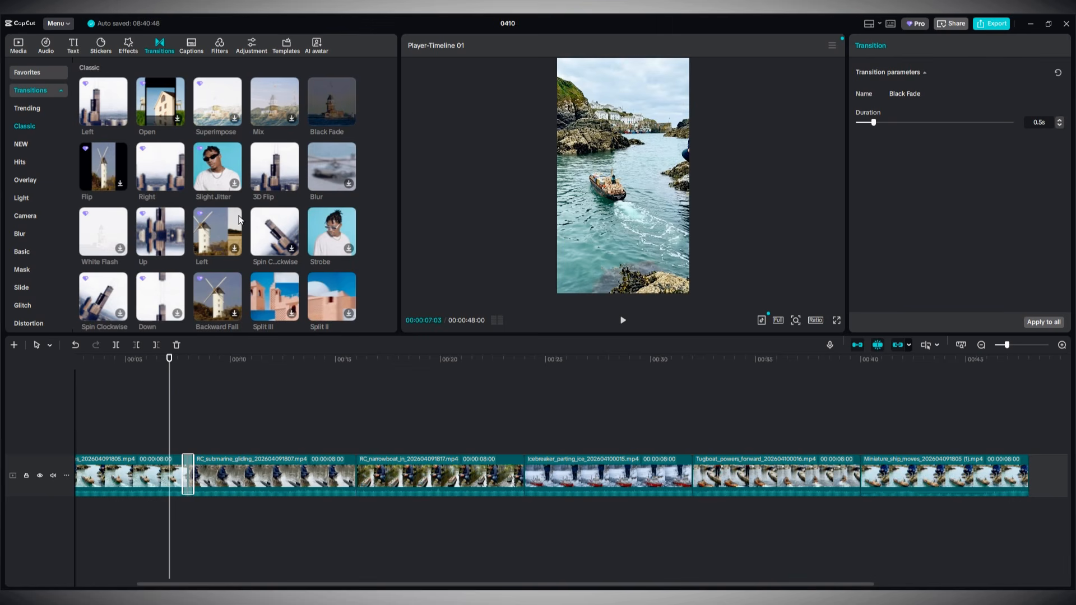
{"action": "mouse_move", "coordinate": [270, 169]}
{"action": "left_mouse_down"}
{"action": "mouse_move", "coordinate": [231, 190]}
{"action": "mouse_move", "coordinate": [452, 476]}
{"action": "left_mouse_up"}
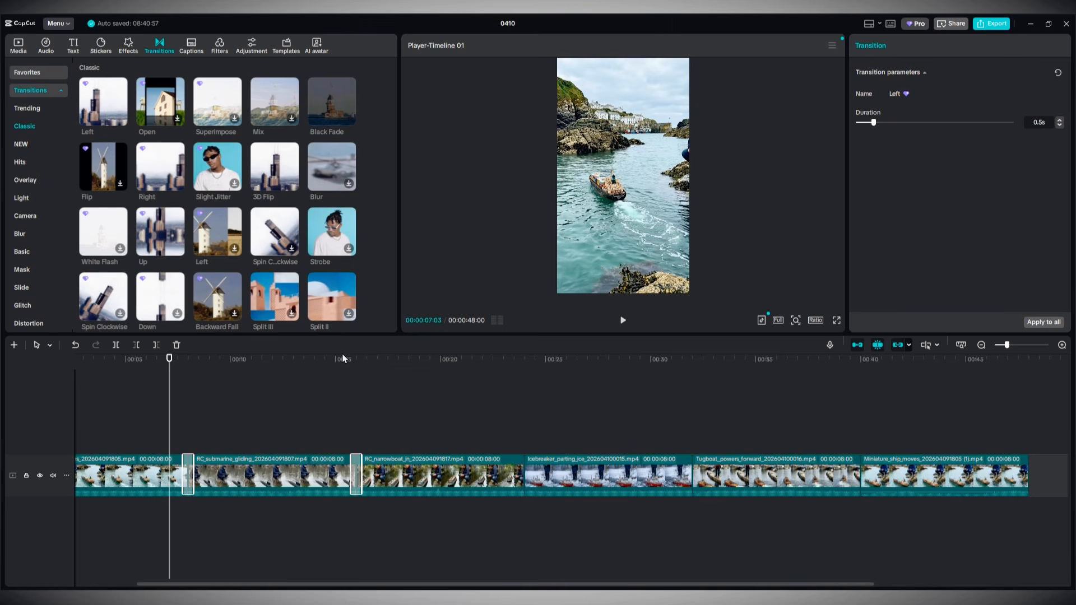
{"action": "left_click_drag", "start_coordinate": [308, 120], "coordinate": [527, 479]}
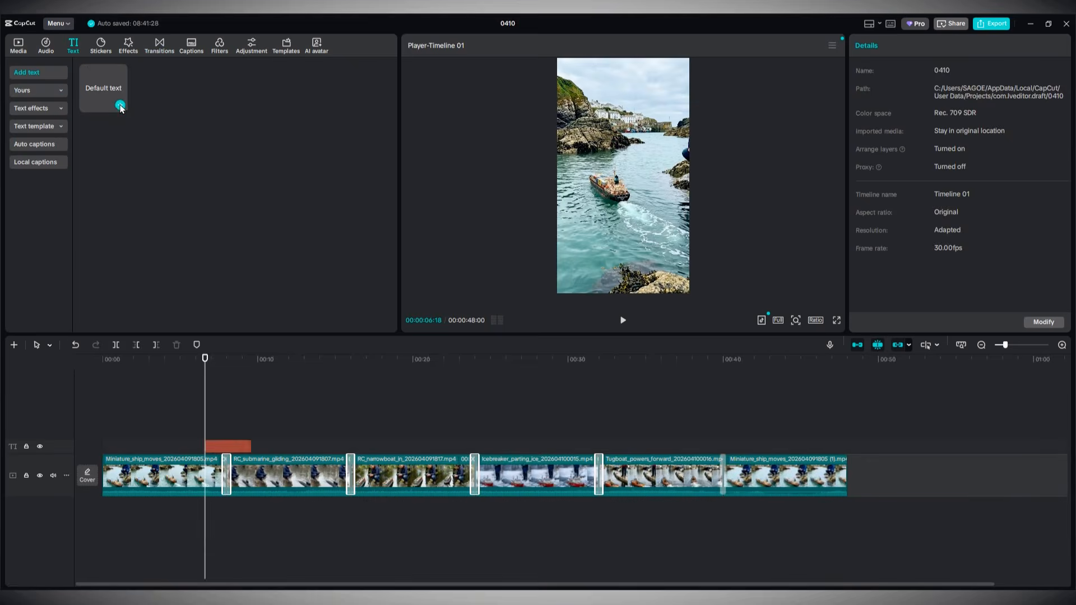
Step: Add an "OPPS AI" text layer spanning the full length of the clips and set its opacity to 12%
{"action": "left_click", "coordinate": [207, 445]}
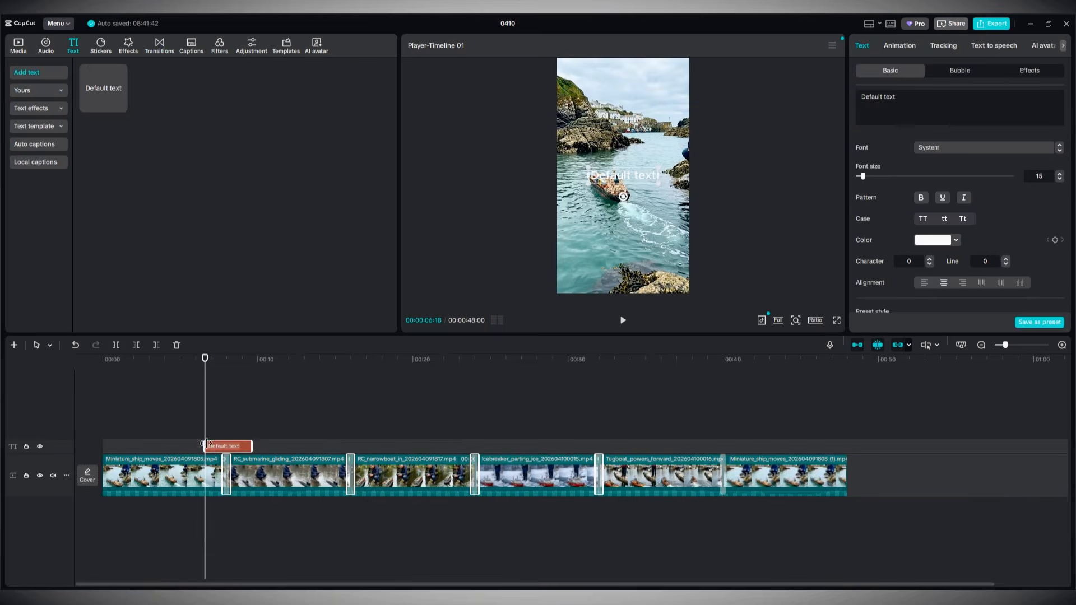
{"action": "left_click_drag", "start_coordinate": [206, 445], "coordinate": [102, 446]}
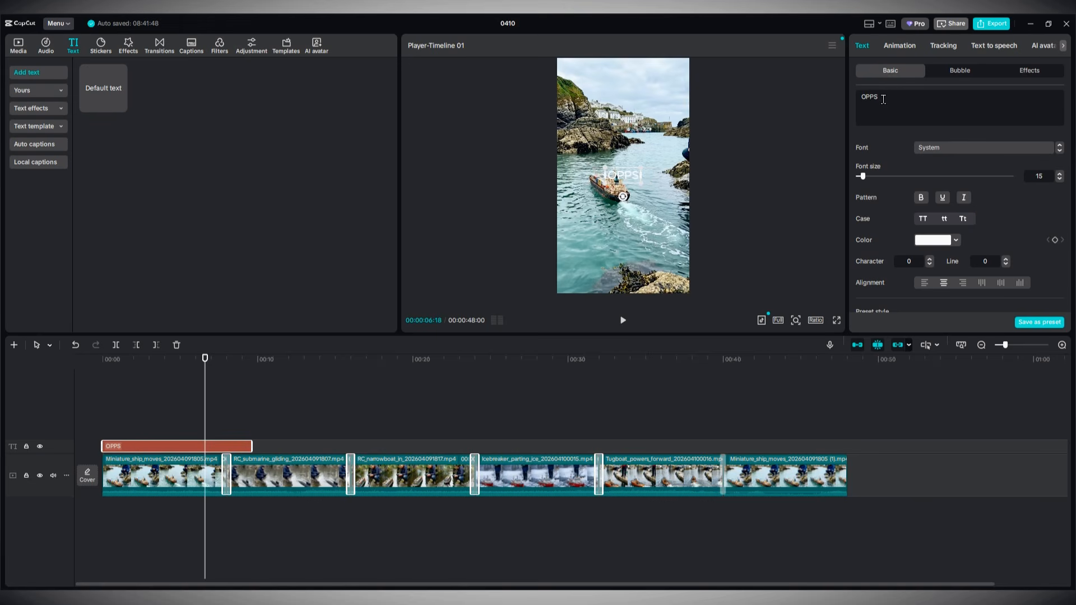
{"action": "scroll", "coordinate": [877, 224], "scroll_direction": "down", "scroll_amount": 5}
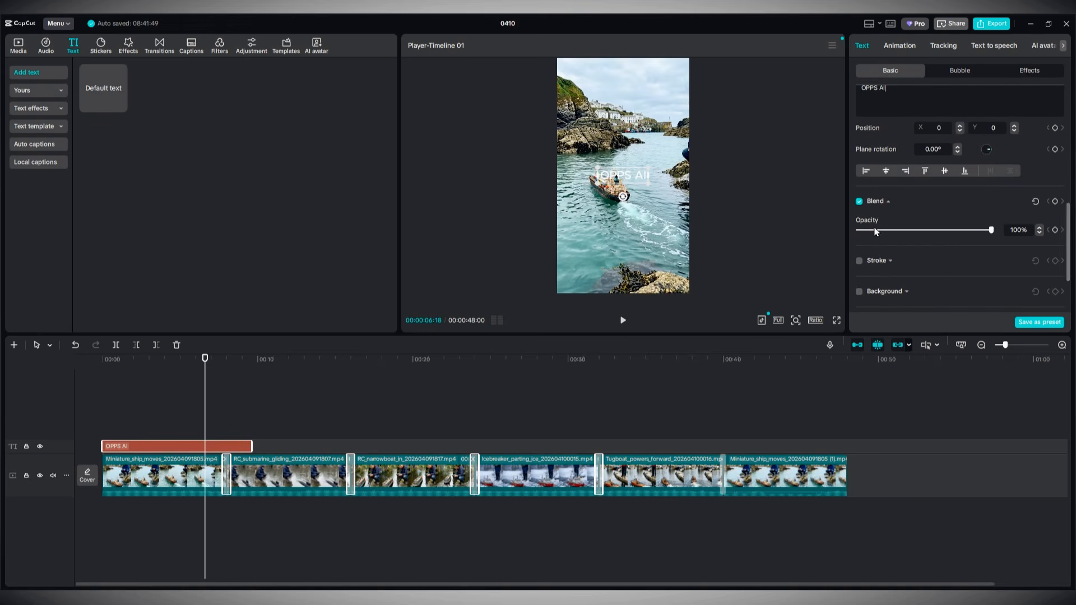
{"action": "left_click_drag", "start_coordinate": [521, 415], "coordinate": [848, 447]}
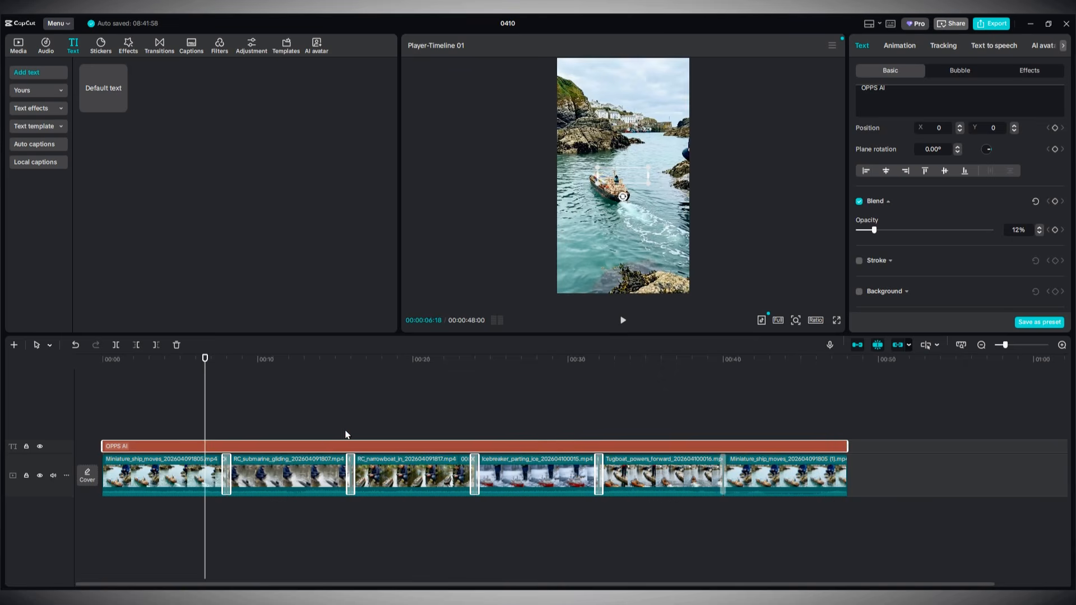
Step: Duplicate the OPPS AI text, apply the black-on-white preset style, and place it small in the lower-right corner of the video frame
{"action": "key", "text": "ctrl+c"}
{"action": "key", "text": "ctrl+v"}
{"action": "scroll", "coordinate": [903, 247], "scroll_direction": "down", "scroll_amount": 5}
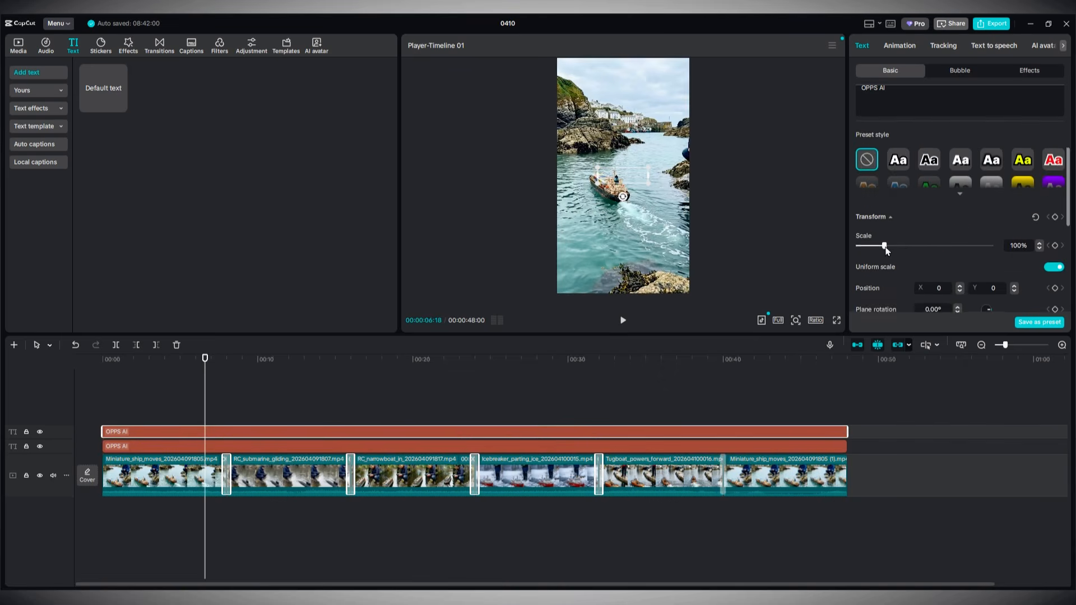
{"action": "scroll", "coordinate": [953, 224], "scroll_direction": "up", "scroll_amount": 5}
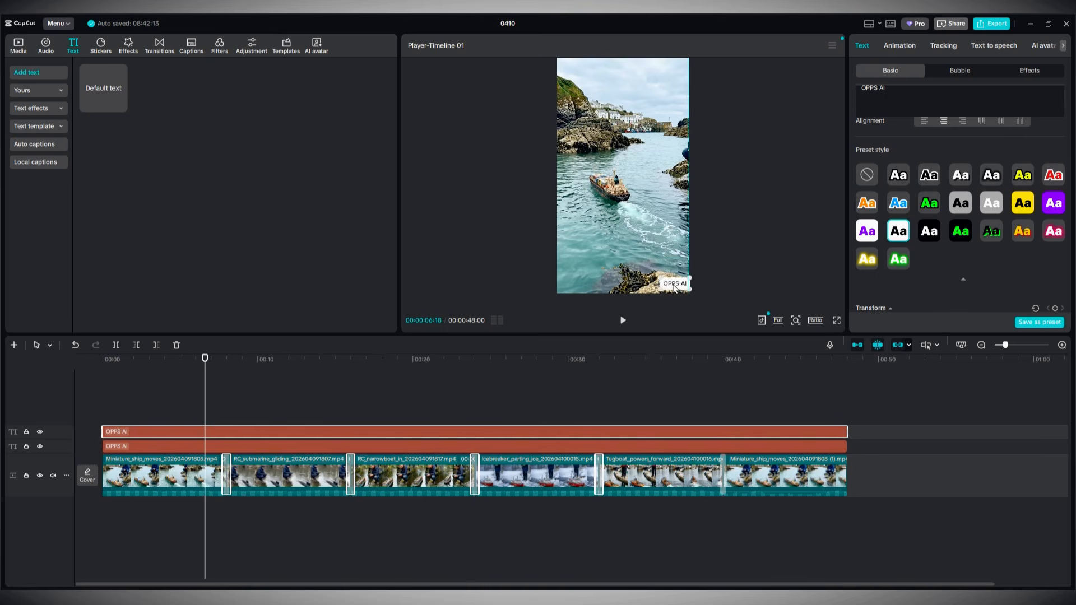
{"action": "left_click", "coordinate": [760, 389]}
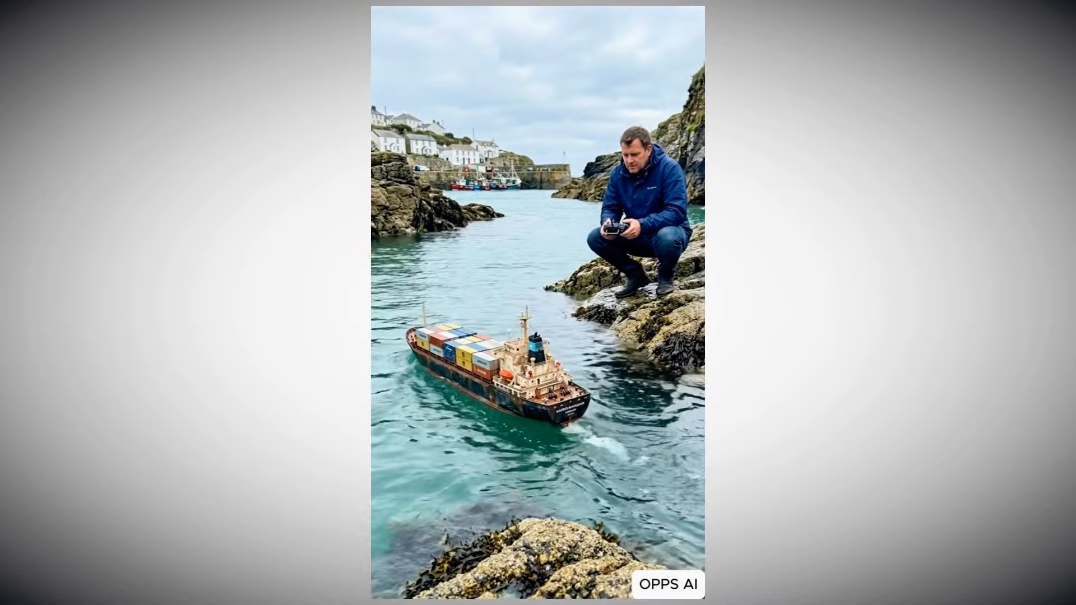